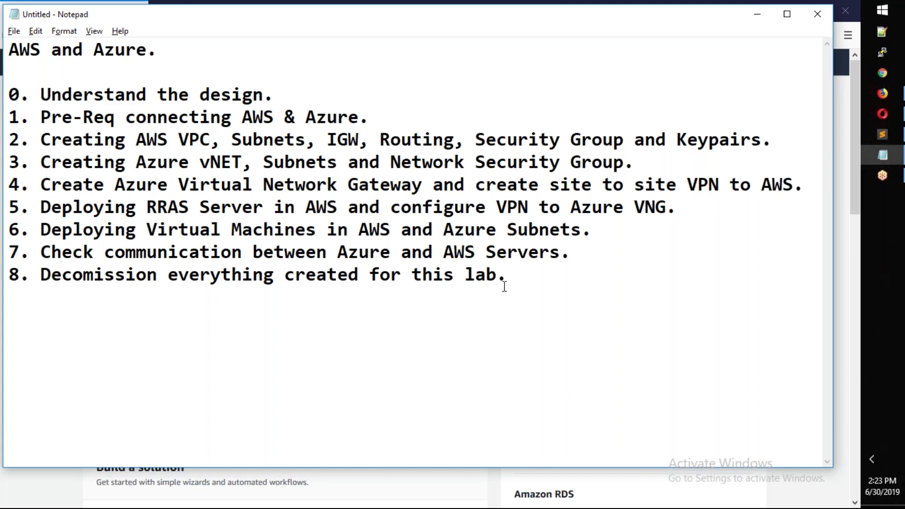
# Step: Highlight steps 0 and 1 of the lab plan in Notepad, then minimize Notepad
pyautogui.moveTo(284, 96); pyautogui.dragTo(231, 93)
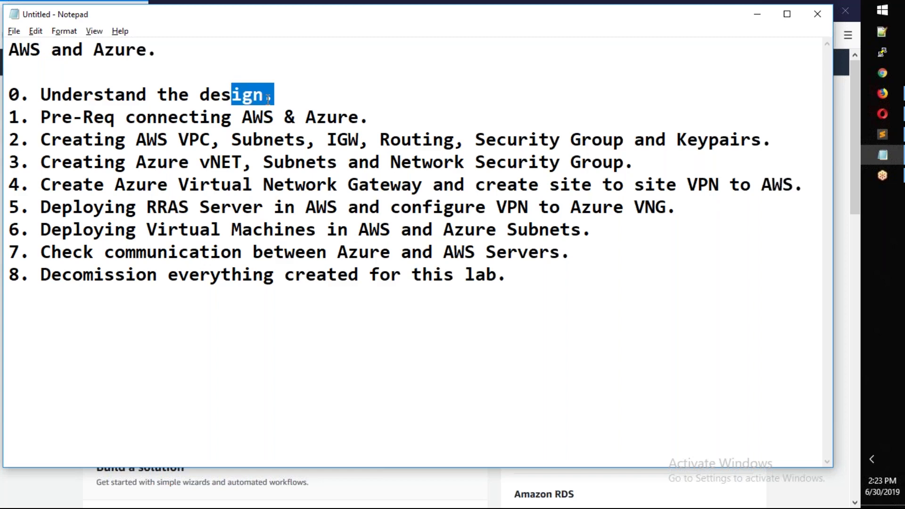
pyautogui.moveTo(369, 118); pyautogui.dragTo(8, 97)
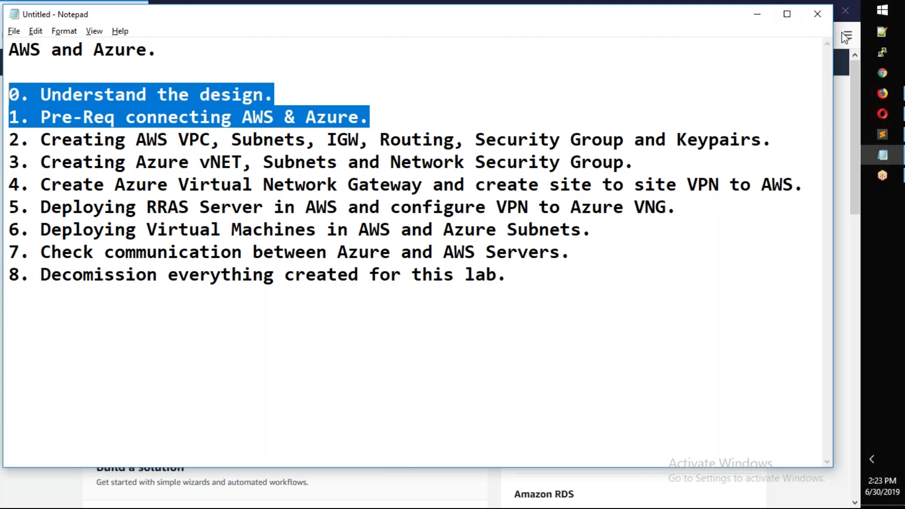
pyautogui.click(757, 14)
# Step: Launch Paint with mspaint from the Windows Run dialog
pyautogui.press('super+r')
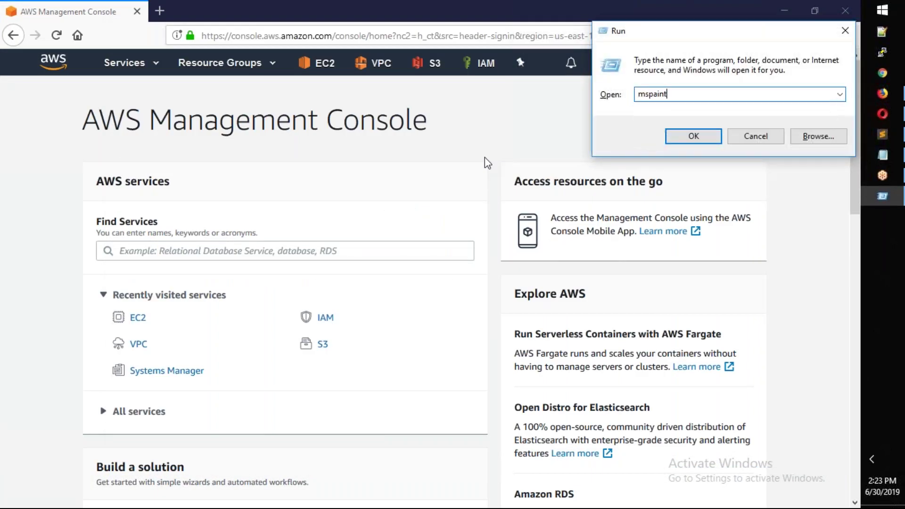
pyautogui.press('Return')
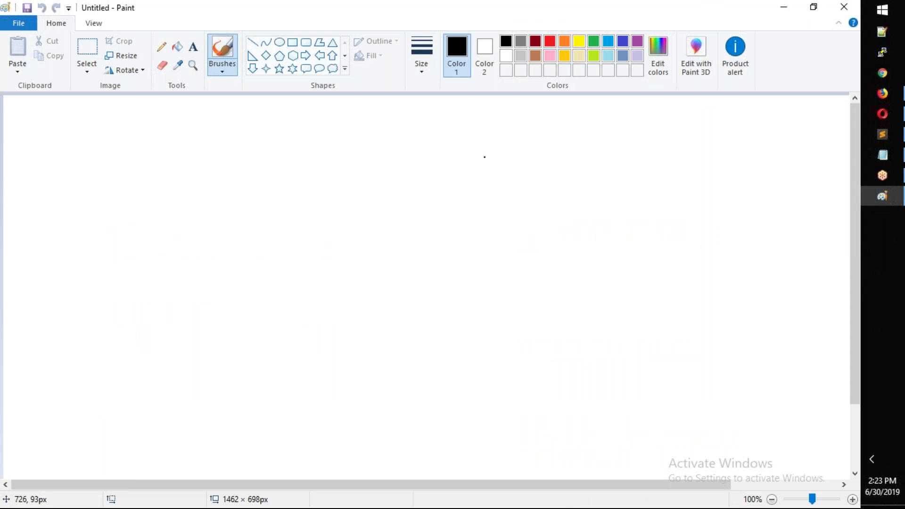
# Step: Draw a large dark-red rectangle outline near the left edge of the canvas
pyautogui.click(293, 42)
pyautogui.moveTo(45, 186); pyautogui.dragTo(319, 435)
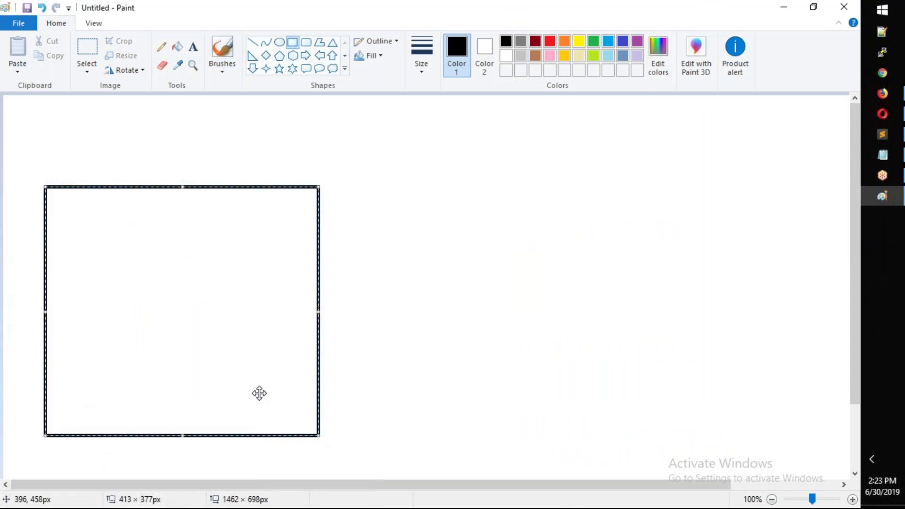
pyautogui.moveTo(259, 393); pyautogui.dragTo(239, 383)
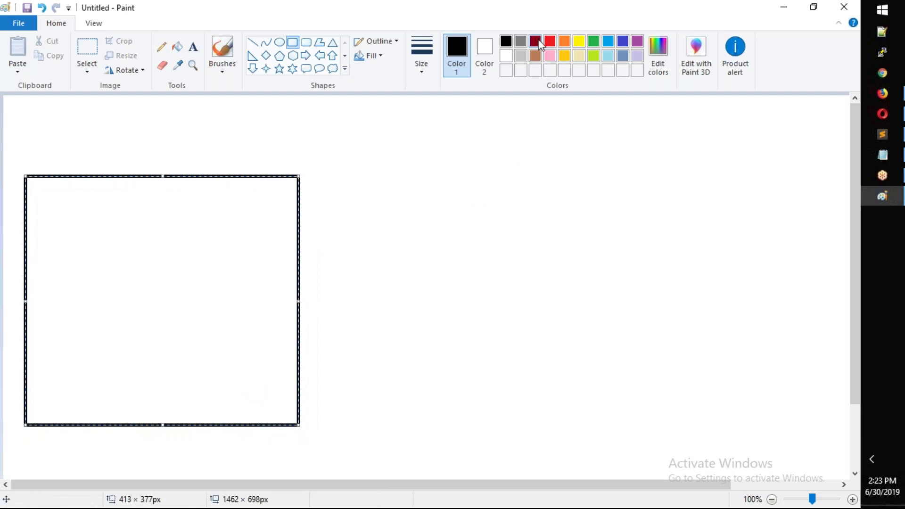
pyautogui.click(535, 41)
pyautogui.click(448, 172)
# Step: Duplicate the left rectangle and place the copy near the canvas's right edge
pyautogui.click(87, 47)
pyautogui.moveTo(19, 171); pyautogui.dragTo(305, 429)
pyautogui.keyDown('ctrl'); pyautogui.moveTo(264, 373); pyautogui.dragTo(592, 367); pyautogui.keyUp('ctrl')
pyautogui.moveTo(684, 367); pyautogui.dragTo(796, 378)
pyautogui.click(675, 125)
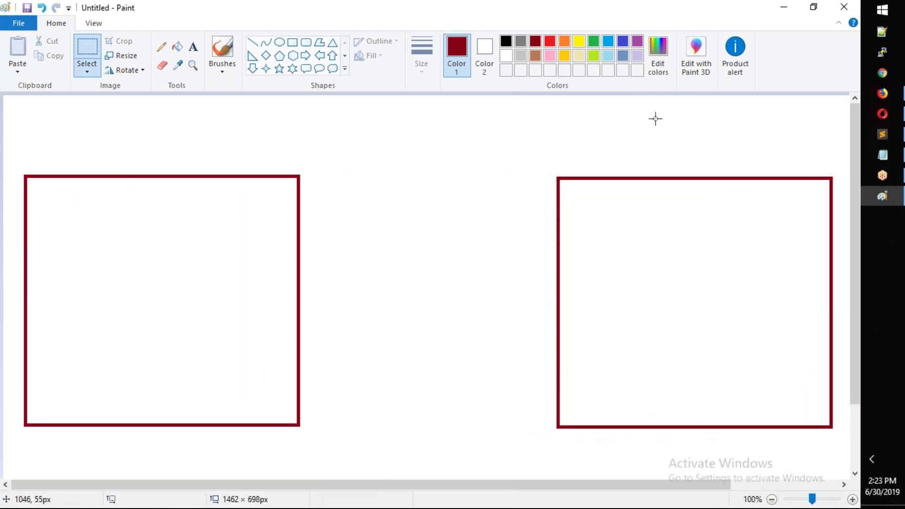
pyautogui.click(197, 46)
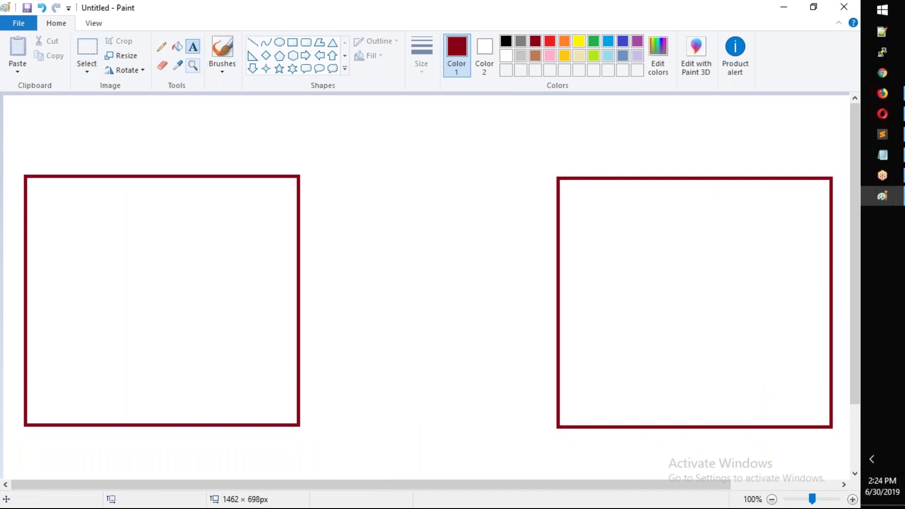
# Step: Type bold dark-red titles 'AWS VPC' above the left box and 'AZURE Resource Group' above the right
pyautogui.click(74, 168)
pyautogui.write('AWS VPC')
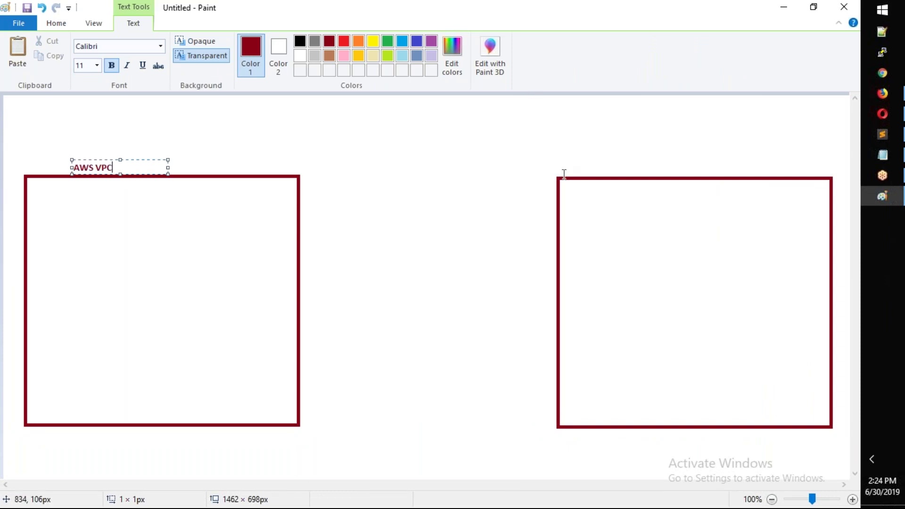
pyautogui.click(619, 170)
pyautogui.click(619, 170)
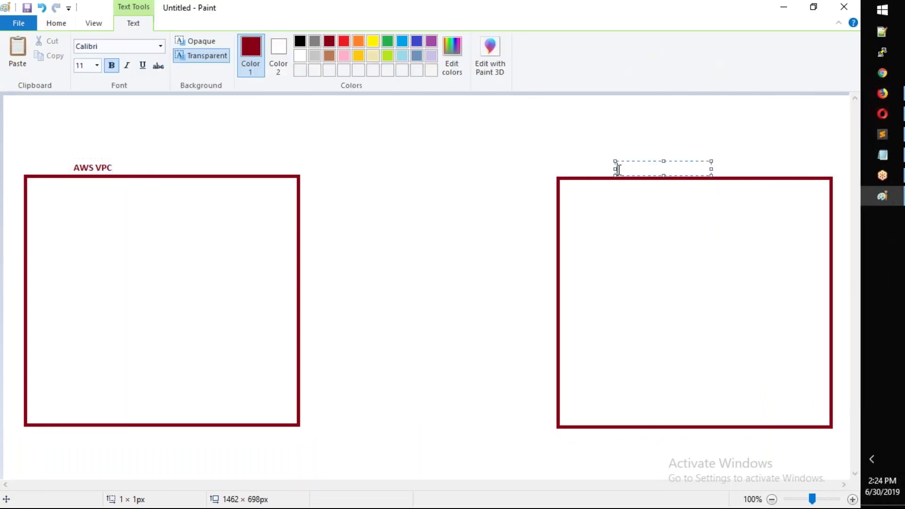
pyautogui.write('AZURE')
pyautogui.write('Resource Group')
pyautogui.moveTo(711, 176); pyautogui.dragTo(736, 176)
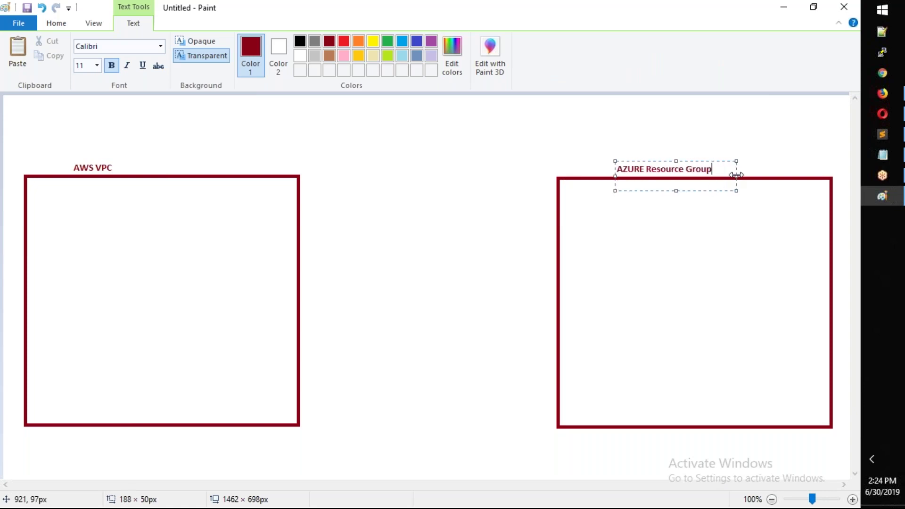
pyautogui.click(568, 221)
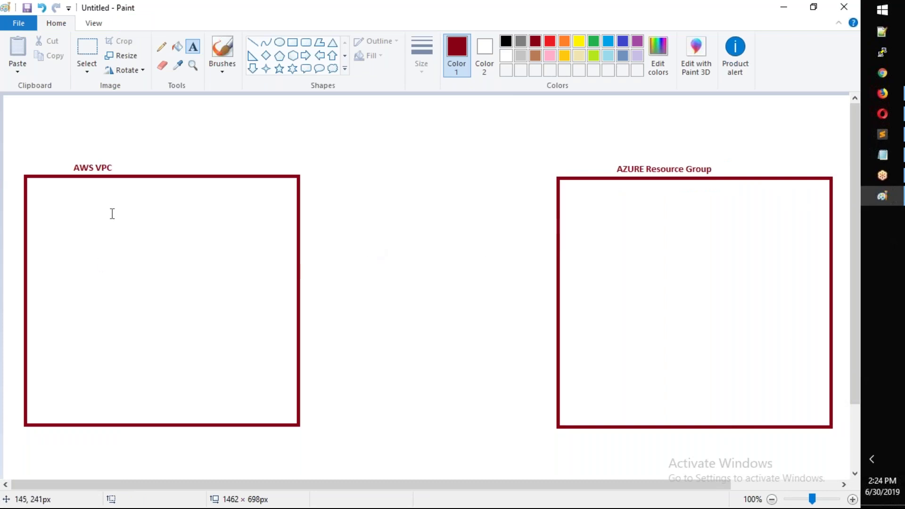
# Step: Draw a first rounded rectangle inside the AWS VPC box, then undo it
pyautogui.click(305, 42)
pyautogui.moveTo(78, 227); pyautogui.dragTo(239, 290)
pyautogui.moveTo(209, 257); pyautogui.dragTo(170, 250)
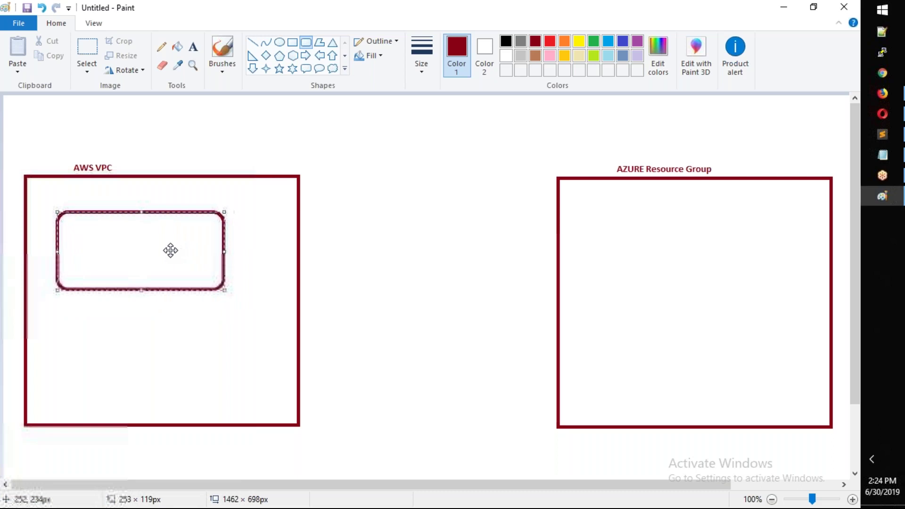
pyautogui.click(286, 279)
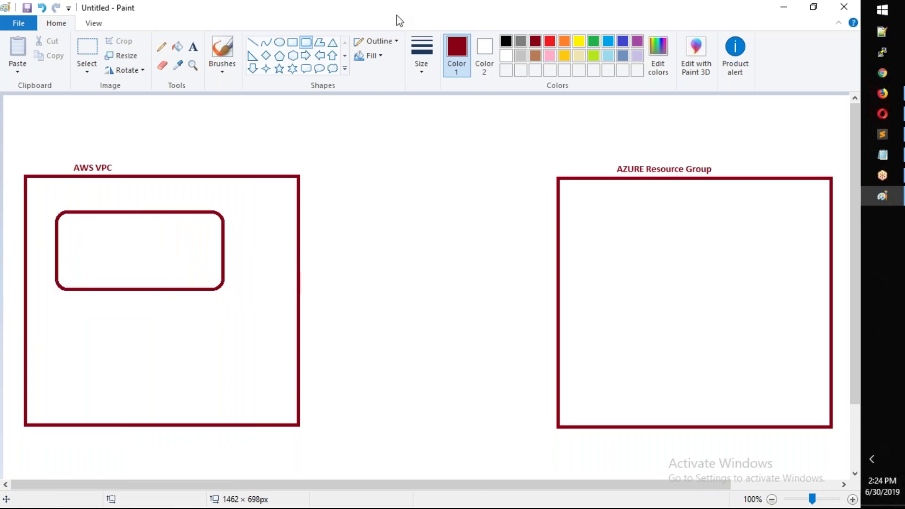
pyautogui.click(89, 59)
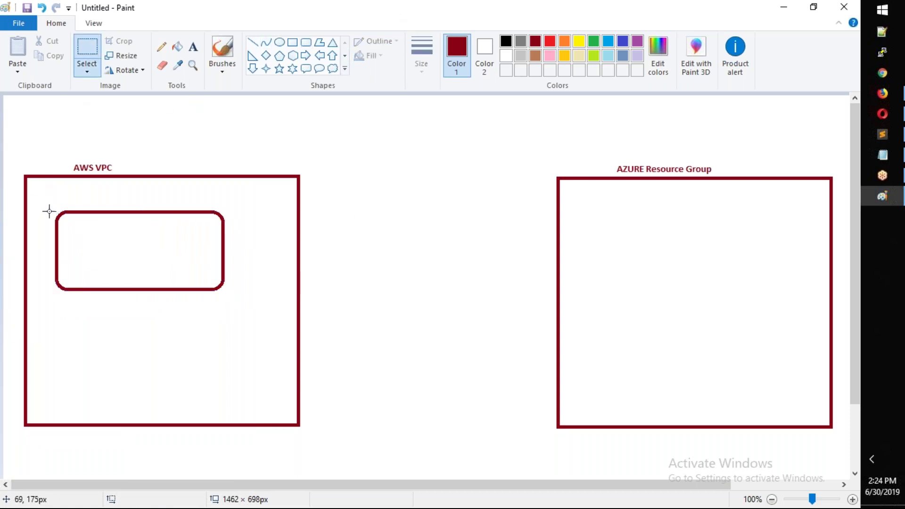
pyautogui.moveTo(50, 208); pyautogui.dragTo(67, 279)
pyautogui.click(252, 264)
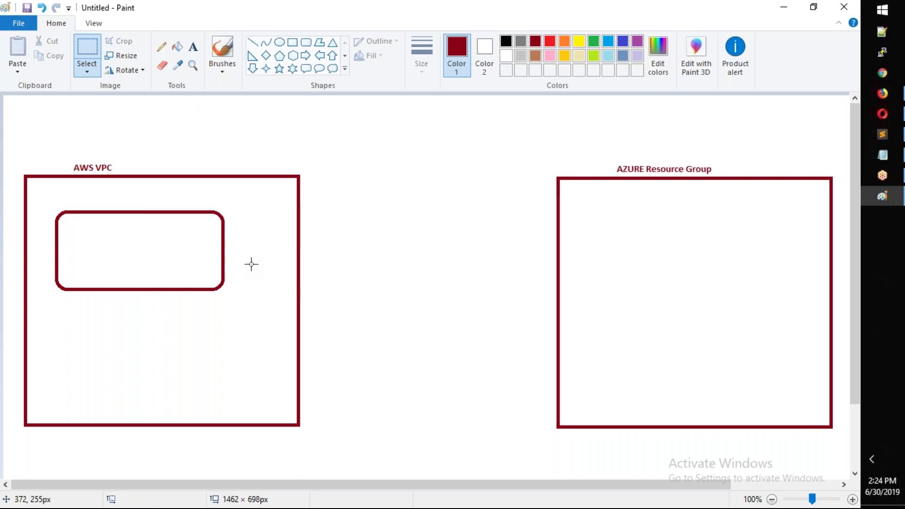
pyautogui.hotkey('ctrl', 'z')
pyautogui.moveTo(51, 209); pyautogui.dragTo(125, 301)
# Step: Redraw the rounded rectangle, about 240 × 125px, upper-left in AWS VPC with an orange outline
pyautogui.click(306, 42)
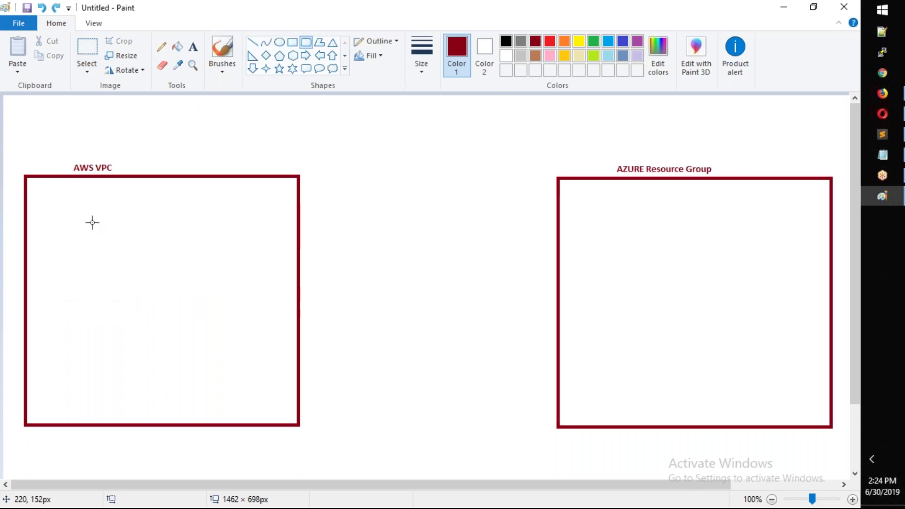
pyautogui.moveTo(54, 215)
pyautogui.mouseDown()
pyautogui.moveTo(87, 294)
pyautogui.moveTo(213, 297)
pyautogui.mouseUp()
pyautogui.moveTo(170, 264); pyautogui.dragTo(171, 256)
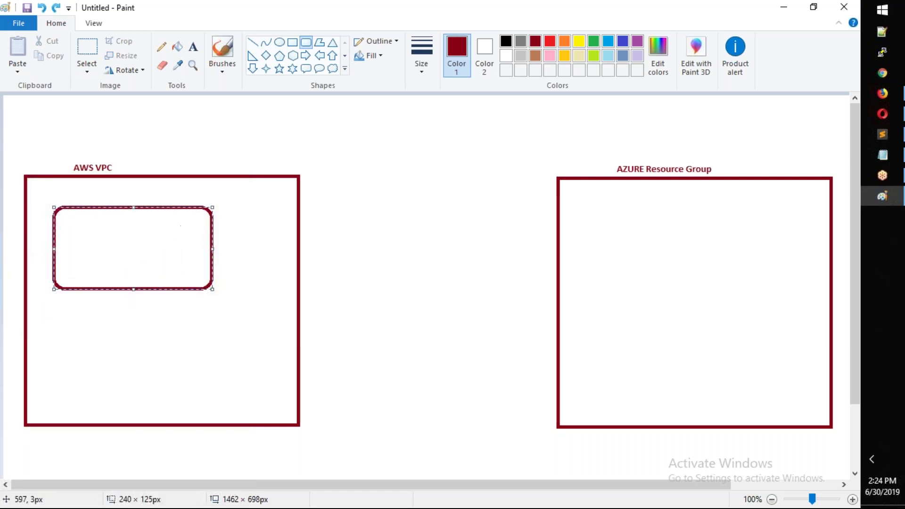
pyautogui.click(564, 42)
pyautogui.click(418, 216)
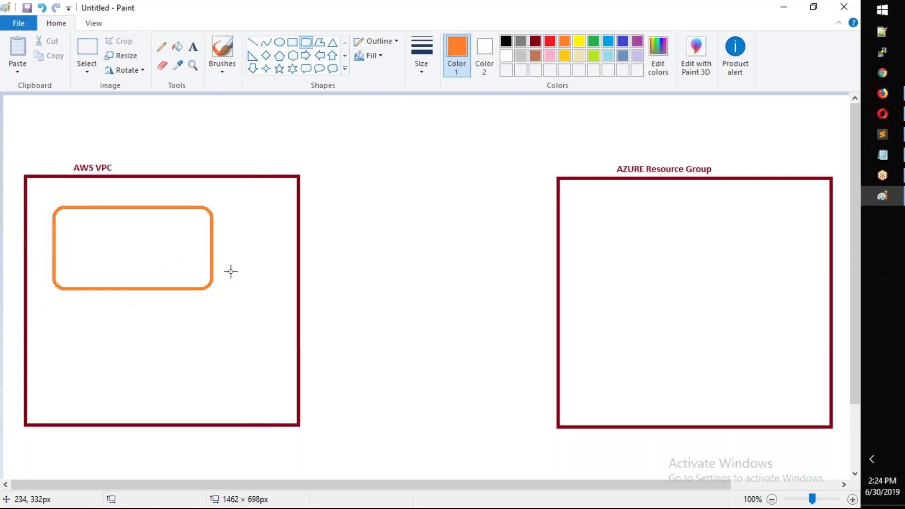
# Step: Label the orange box 'Public_Subnet'
pyautogui.click(193, 47)
pyautogui.click(74, 212)
pyautogui.write('Public')
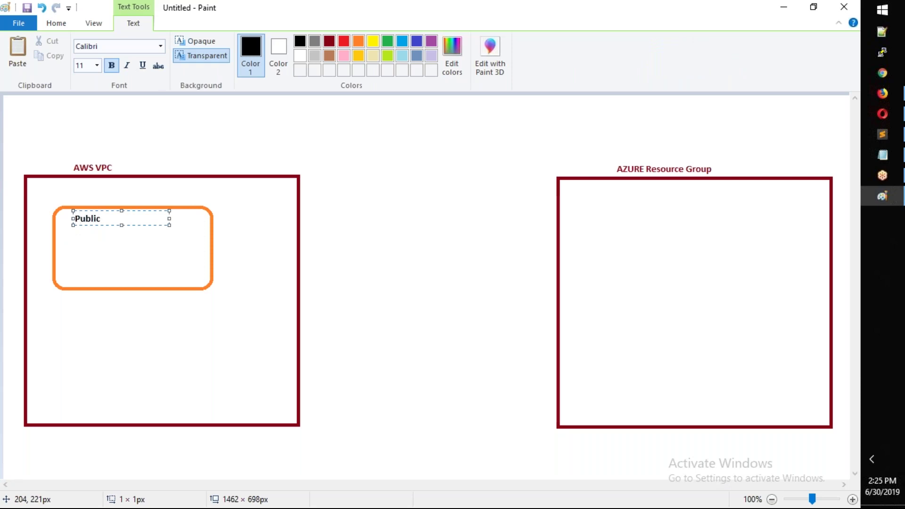
pyautogui.write('_S')
pyautogui.press('BackSpace')
pyautogui.write('bnet')
pyautogui.click(119, 257)
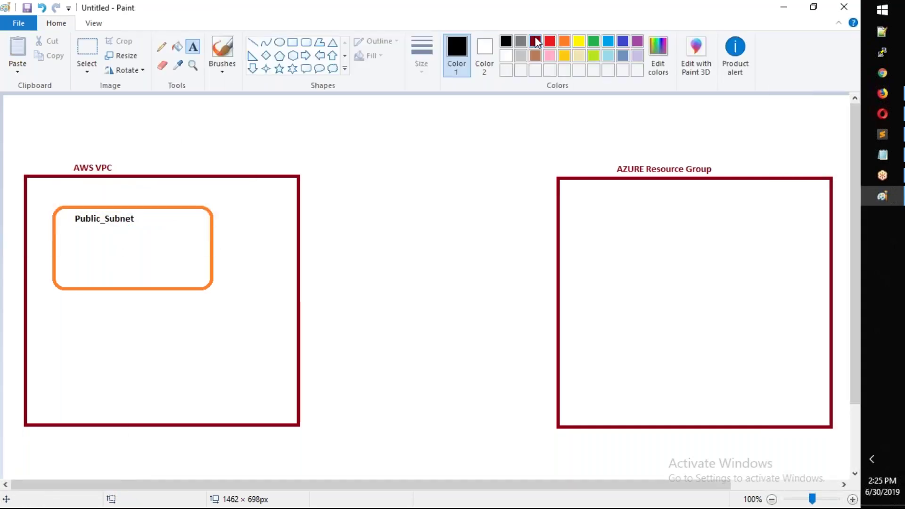
# Step: Add dark-red CIDRs 10.1.0.0/16 beside AWS VPC and 172.16.0.0/16 beside the Azure title
pyautogui.click(536, 42)
pyautogui.click(124, 165)
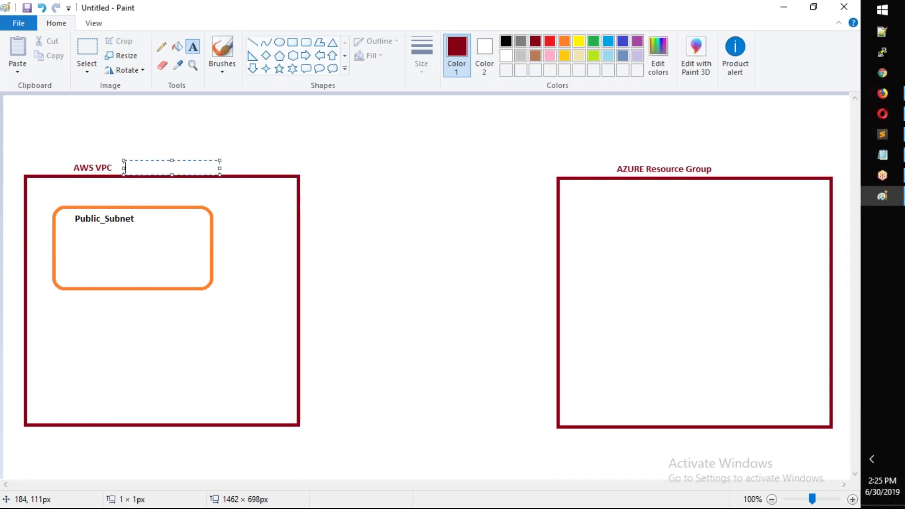
pyautogui.write('10.1.')
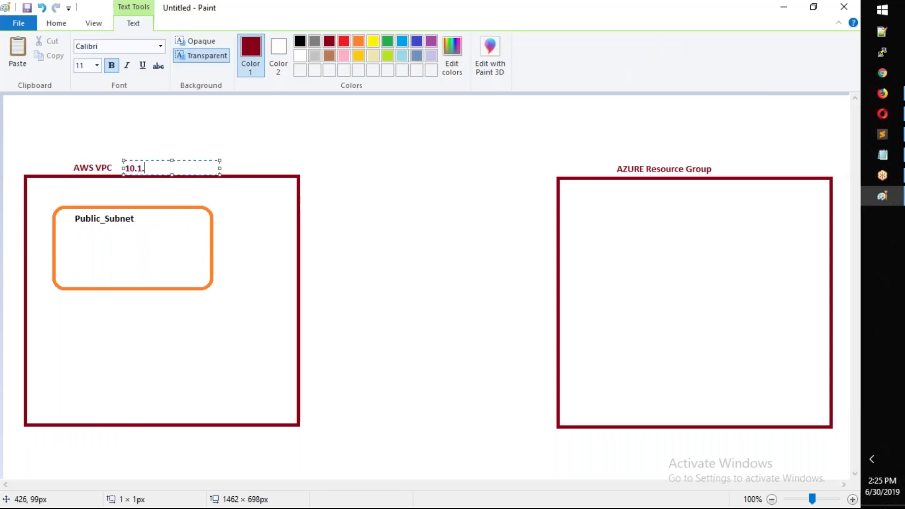
pyautogui.write('0.0/16')
pyautogui.click(725, 170)
pyautogui.moveTo(721, 162); pyautogui.dragTo(817, 176)
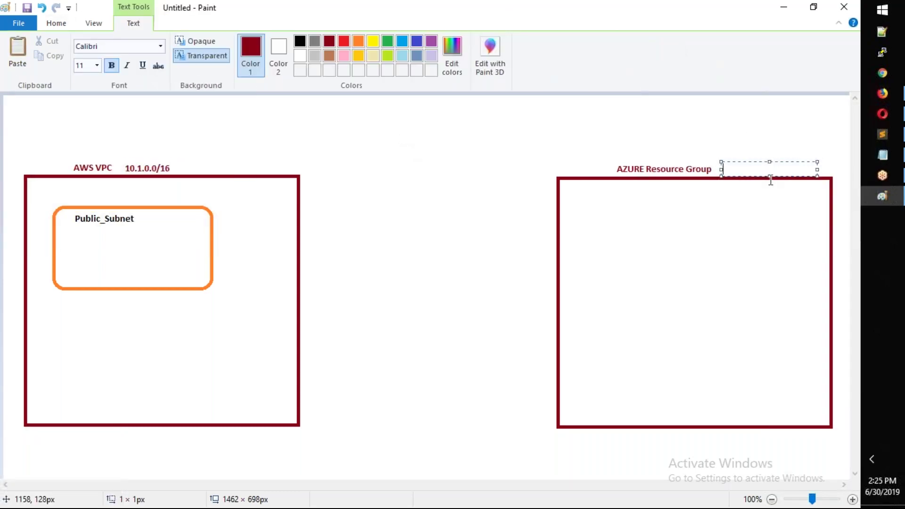
pyautogui.write('172.16.0.0/16')
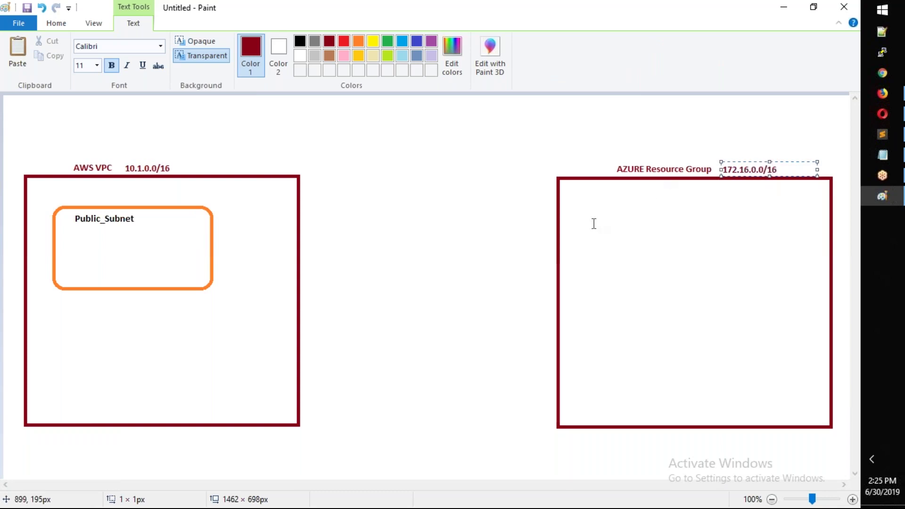
pyautogui.click(521, 227)
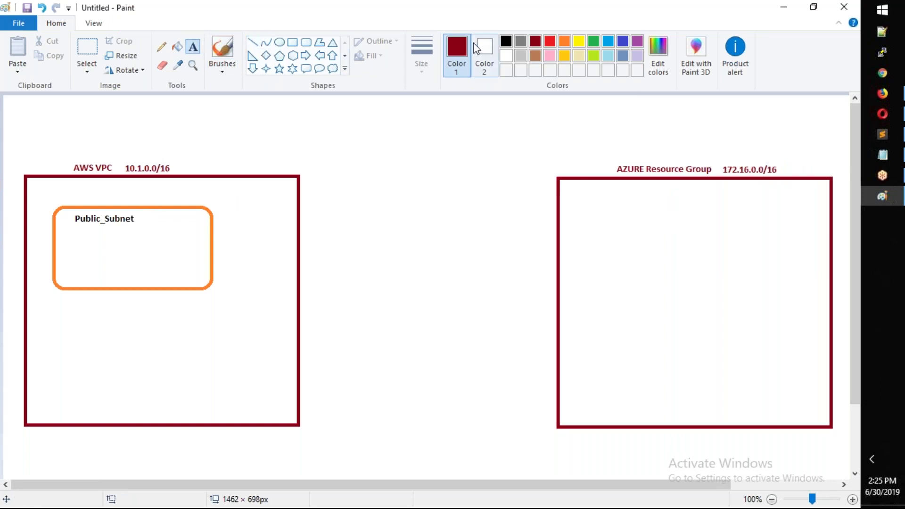
# Step: Add 10.1.0.0/24 in black on the line beneath Public_Subnet
pyautogui.click(506, 41)
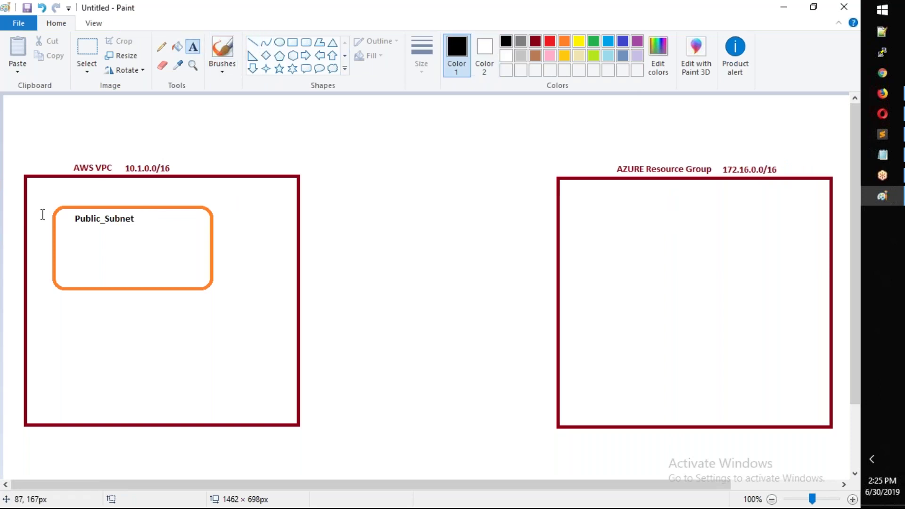
pyautogui.click(74, 220)
pyautogui.click(121, 254)
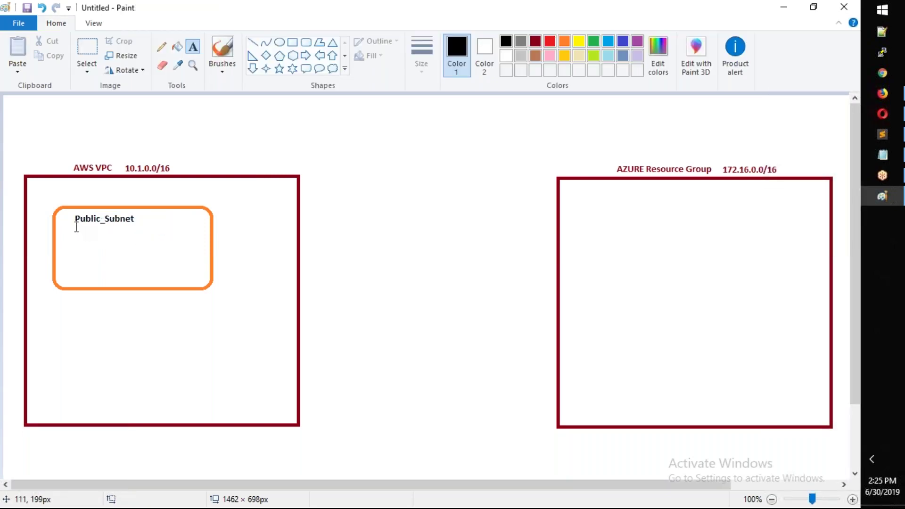
pyautogui.click(76, 227)
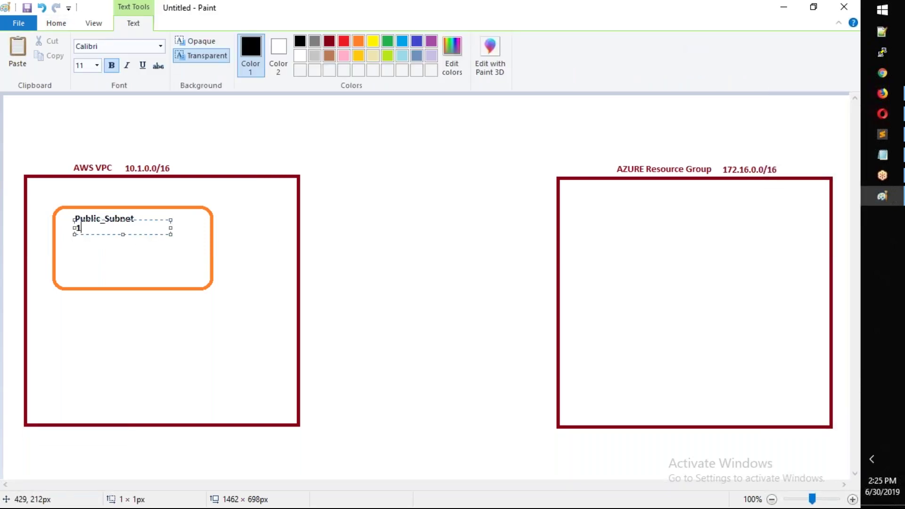
pyautogui.write('10.1.0.0/24')
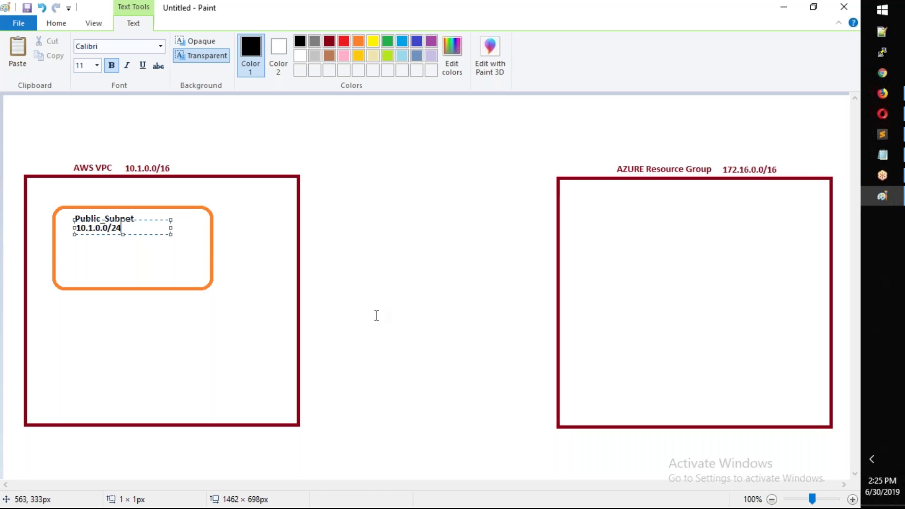
pyautogui.click(377, 316)
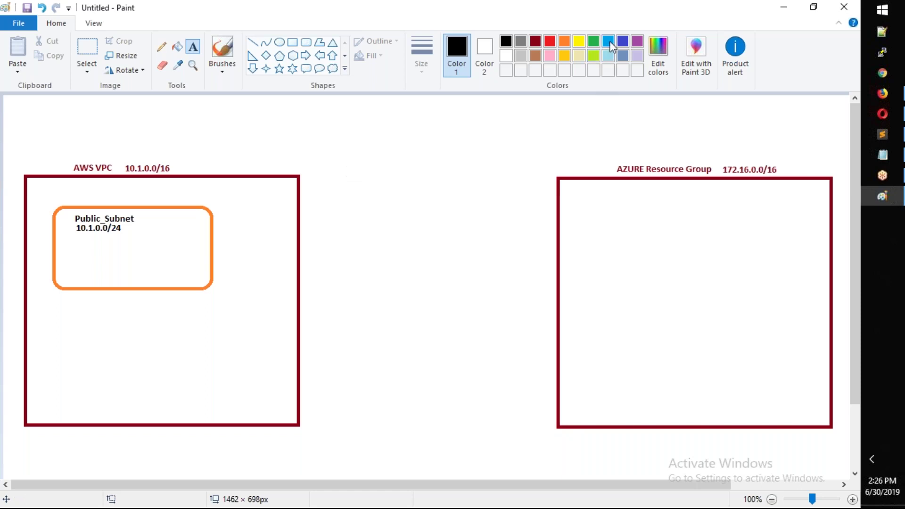
# Step: Draw an indigo rounded rectangle below the Public_Subnet box
pyautogui.click(622, 41)
pyautogui.click(307, 44)
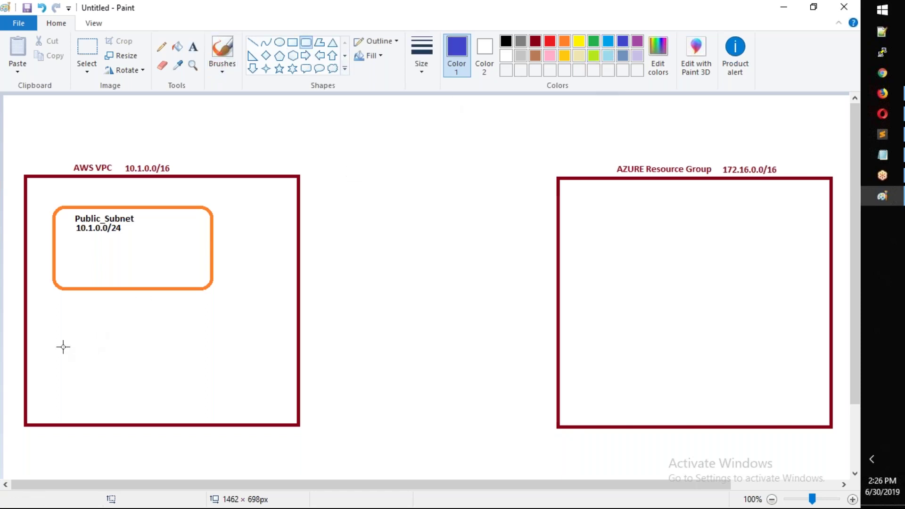
pyautogui.moveTo(56, 328); pyautogui.dragTo(208, 412)
pyautogui.moveTo(126, 361); pyautogui.dragTo(123, 358)
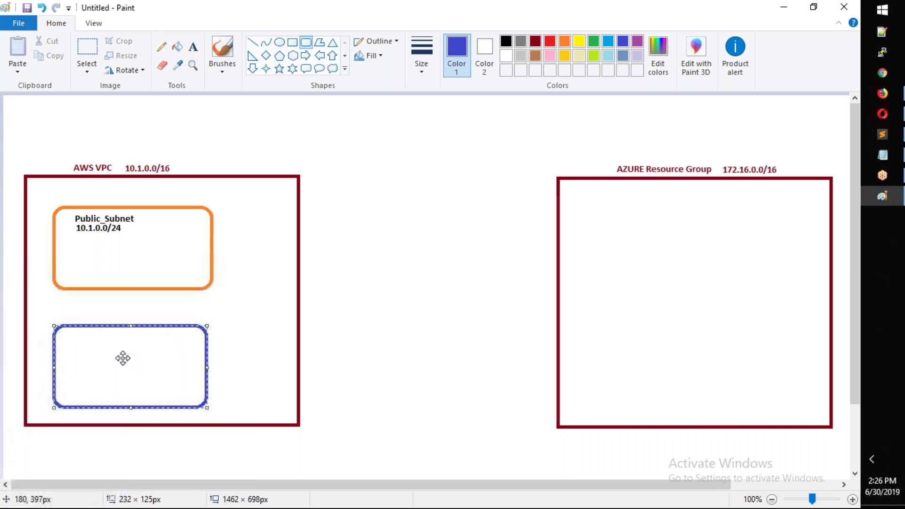
pyautogui.click(277, 368)
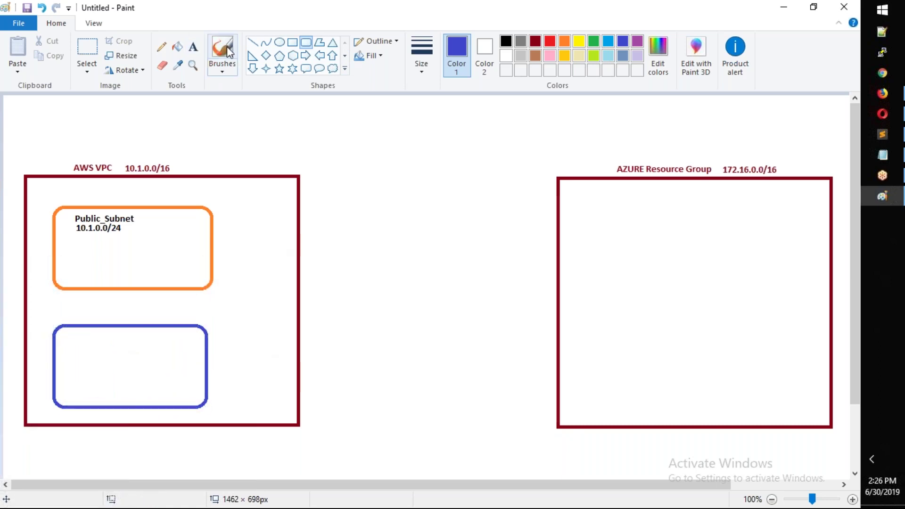
# Step: Label the indigo box 'Private_Subnet' with 10.1.2.0/24 on a second line, in black
pyautogui.click(506, 42)
pyautogui.click(193, 46)
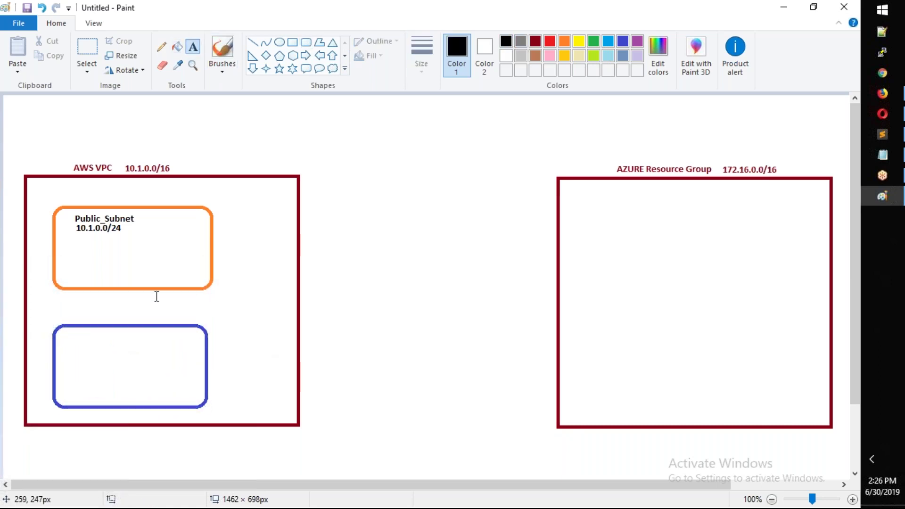
pyautogui.click(78, 381)
pyautogui.write('Private_Su')
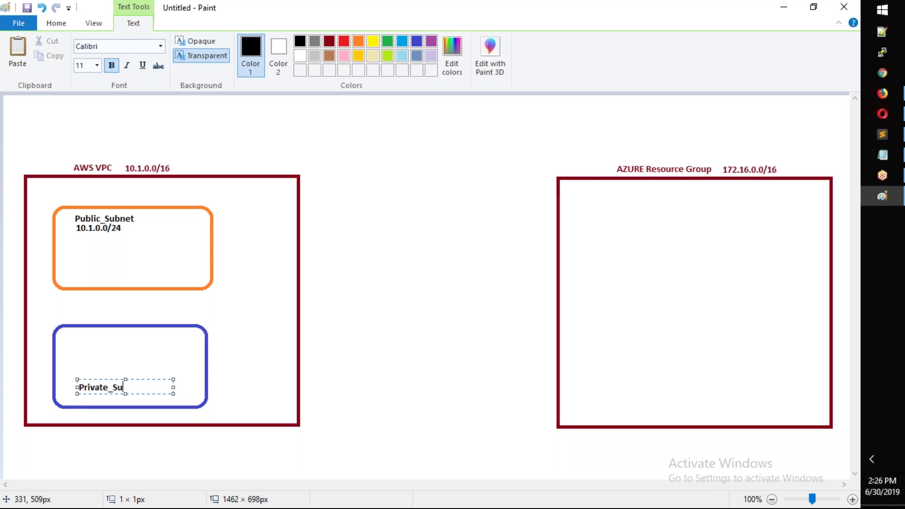
pyautogui.write('bnet')
pyautogui.press('Return')
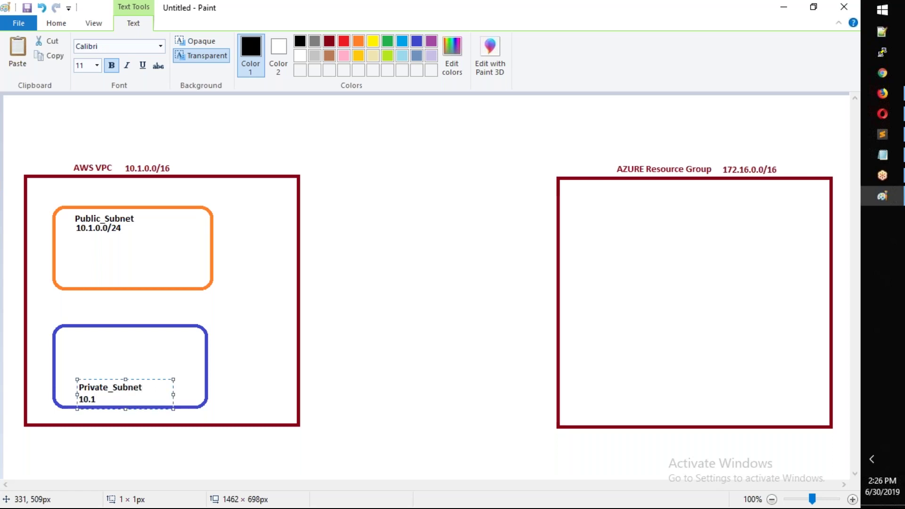
pyautogui.write('10.1.2.0/24')
pyautogui.click(99, 265)
# Step: Replace Public_Subnet's 10.1.0.0/24 range with 10.1.1.0/24
pyautogui.click(87, 47)
pyautogui.moveTo(74, 224); pyautogui.dragTo(123, 236)
pyautogui.press('Delete')
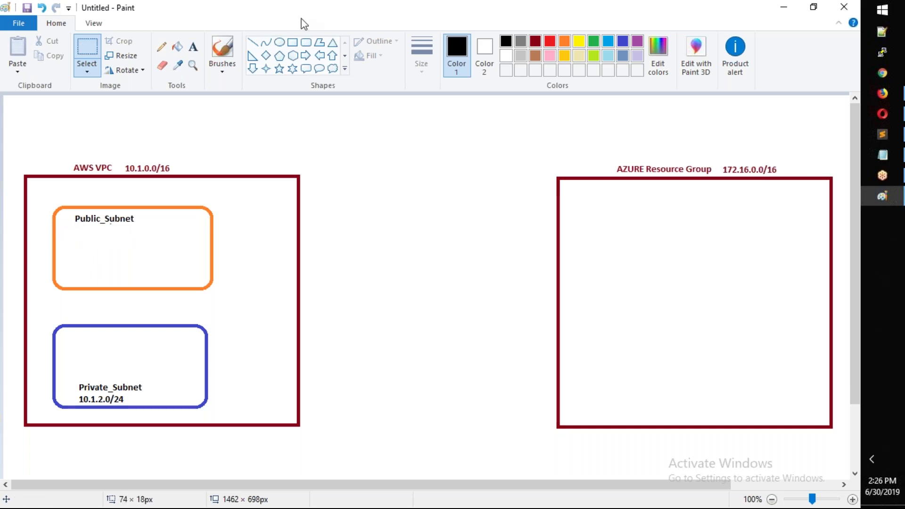
pyautogui.click(193, 47)
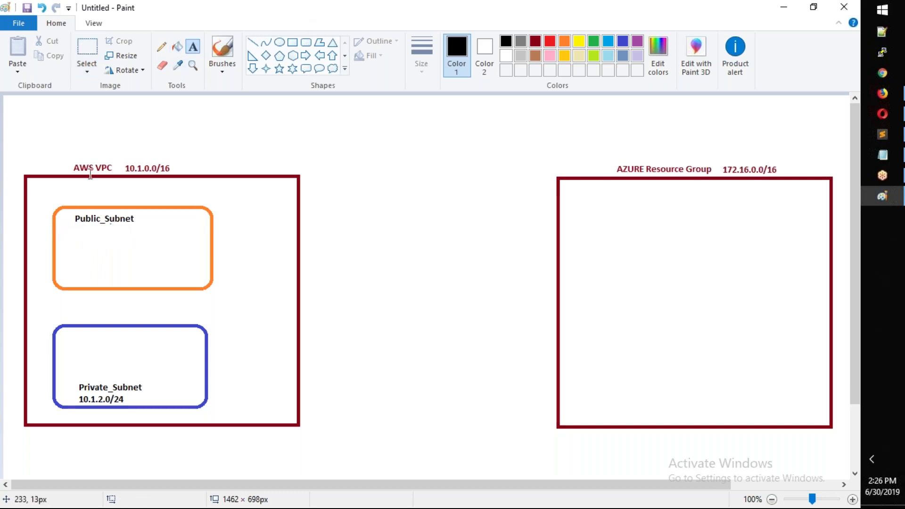
pyautogui.click(76, 221)
pyautogui.write('10.1.1.0/24')
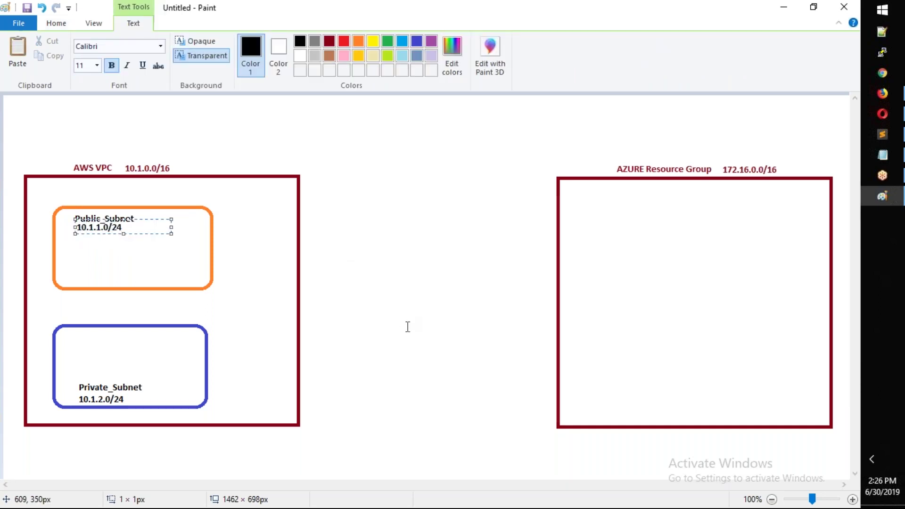
pyautogui.click(408, 327)
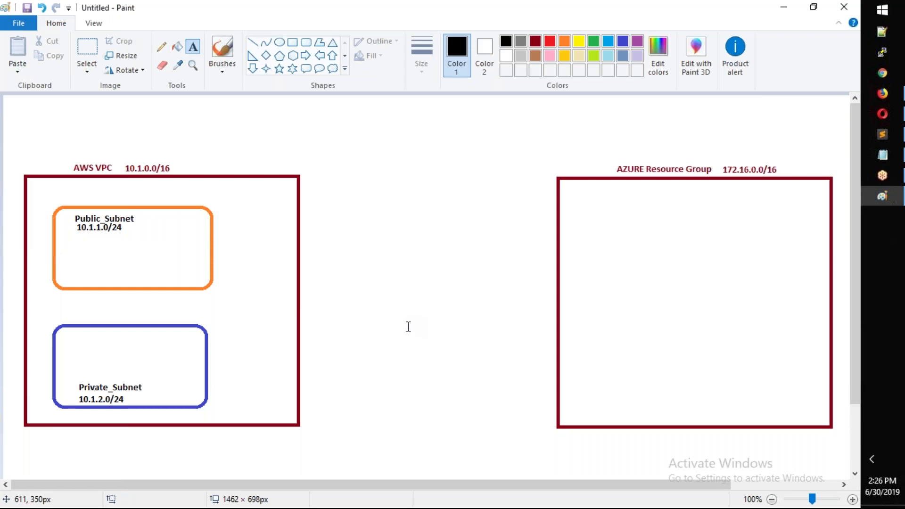
# Step: Draw a green hexagon straddling the right edge of the AWS VPC box
pyautogui.click(293, 55)
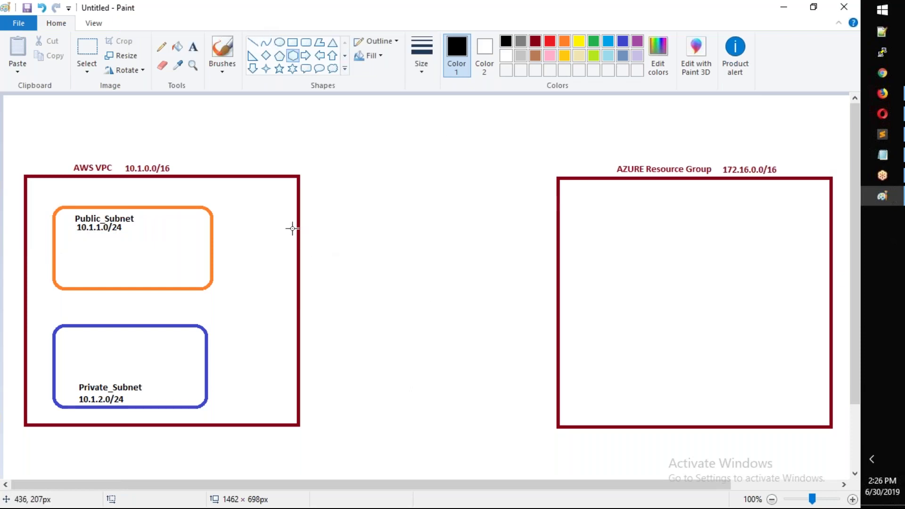
pyautogui.moveTo(297, 222); pyautogui.dragTo(358, 284)
pyautogui.moveTo(344, 253); pyautogui.dragTo(342, 241)
pyautogui.click(581, 45)
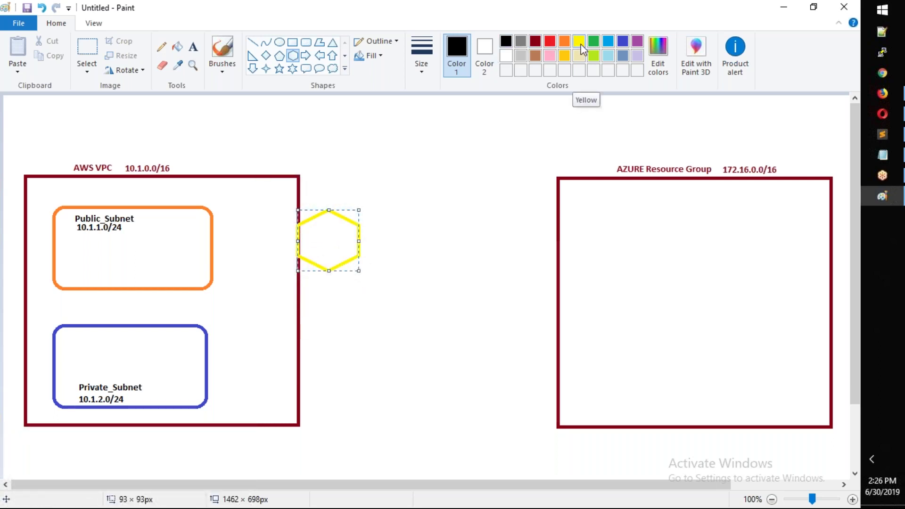
pyautogui.click(590, 44)
pyautogui.click(380, 356)
# Step: Label the hexagon 'IGW'
pyautogui.click(193, 47)
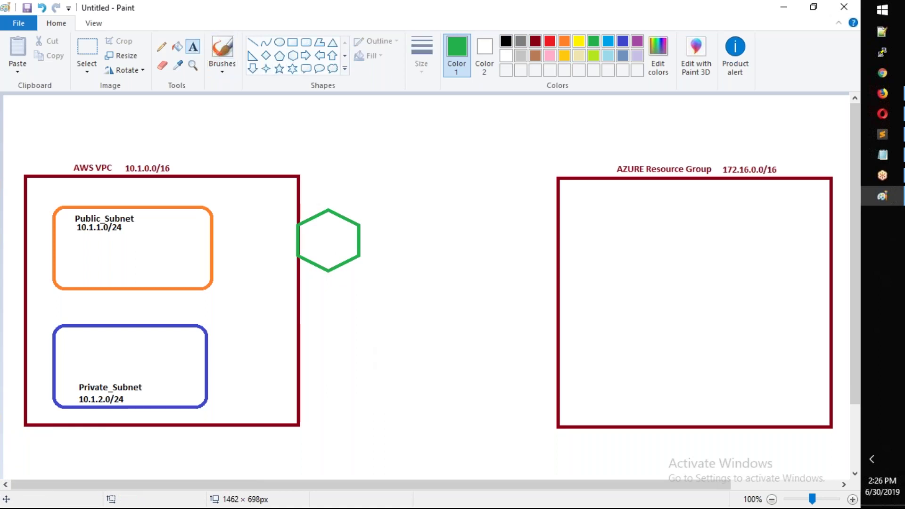
pyautogui.click(313, 232)
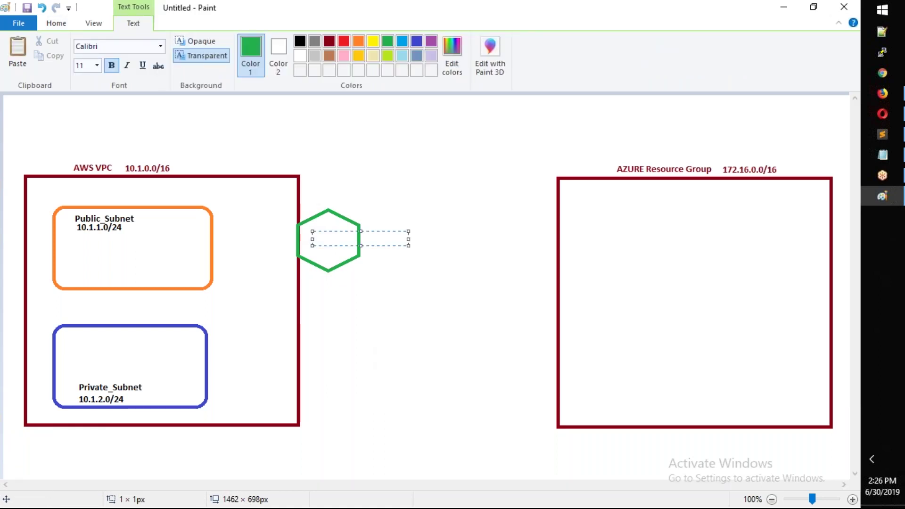
pyautogui.write('IGW')
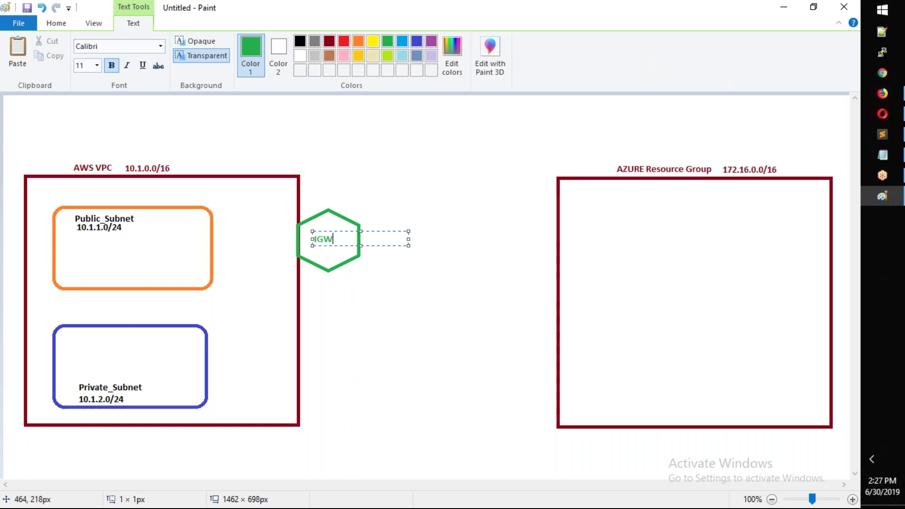
pyautogui.click(365, 369)
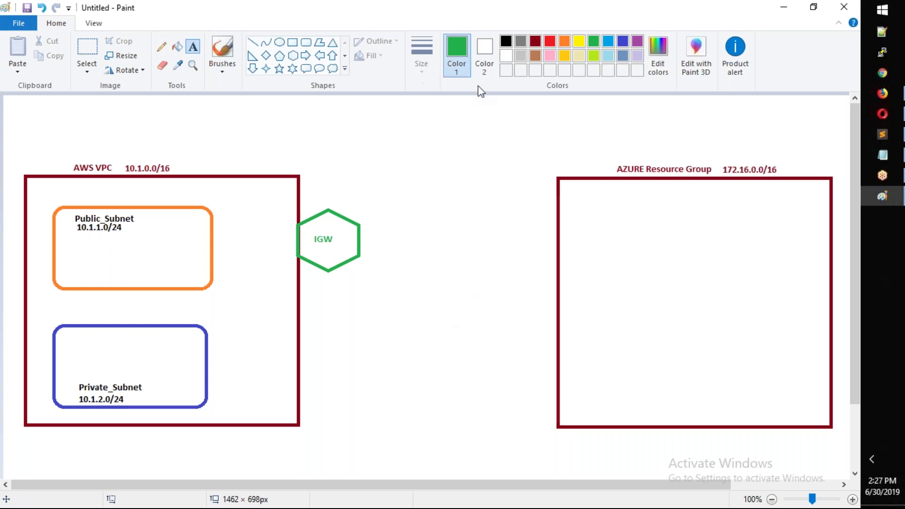
# Step: Draw a large orange rounded rectangle filling the Azure Resource Group box
pyautogui.click(292, 43)
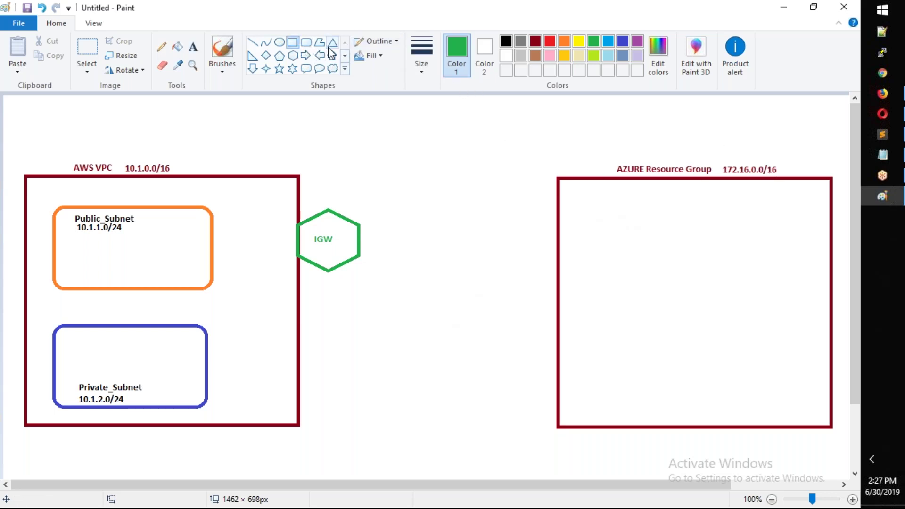
pyautogui.click(306, 42)
pyautogui.moveTo(588, 204); pyautogui.dragTo(811, 404)
pyautogui.click(623, 40)
pyautogui.click(564, 41)
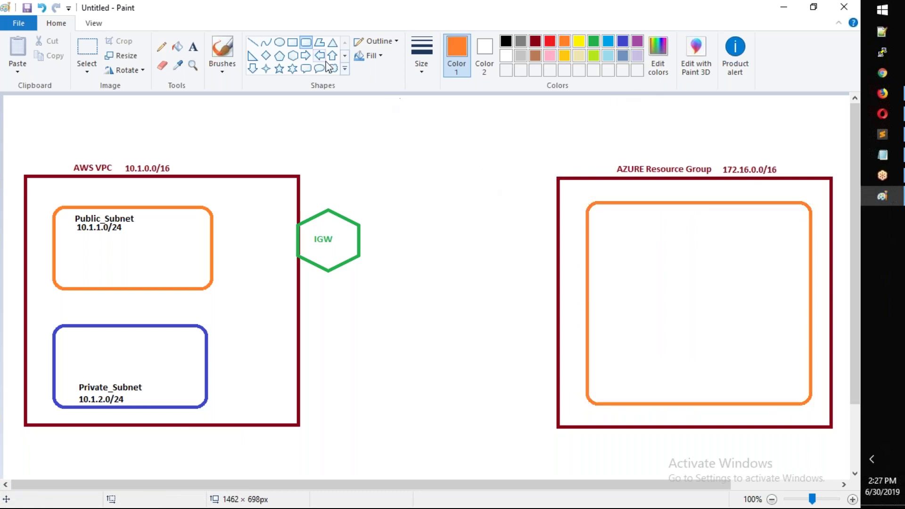
# Step: Label the orange box 'vNET1-172.16.0.0/16' in black
pyautogui.click(192, 47)
pyautogui.click(634, 188)
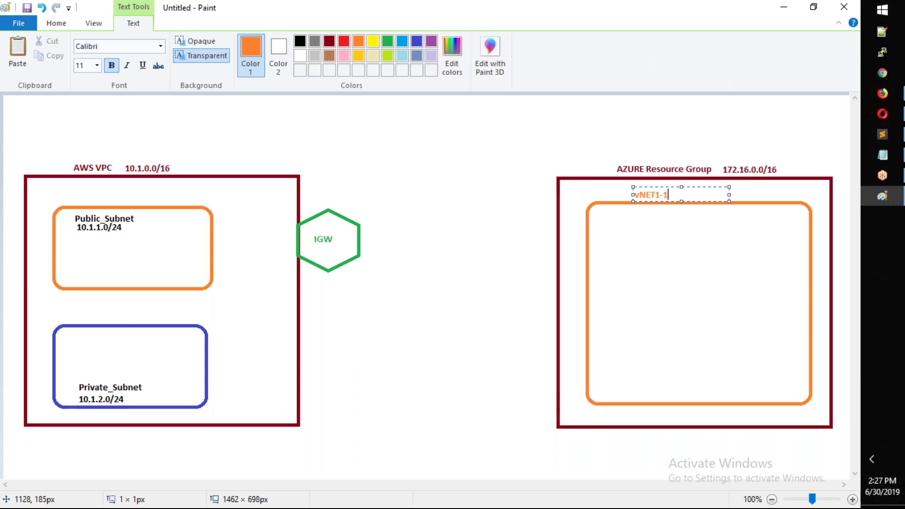
pyautogui.write('vNET1-172.16.0.0/16')
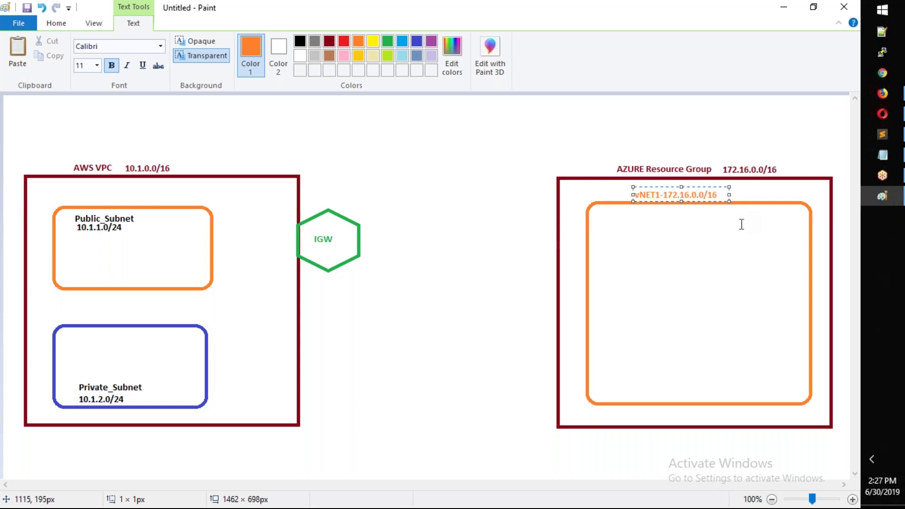
pyautogui.hotkey('ctrl', 'a')
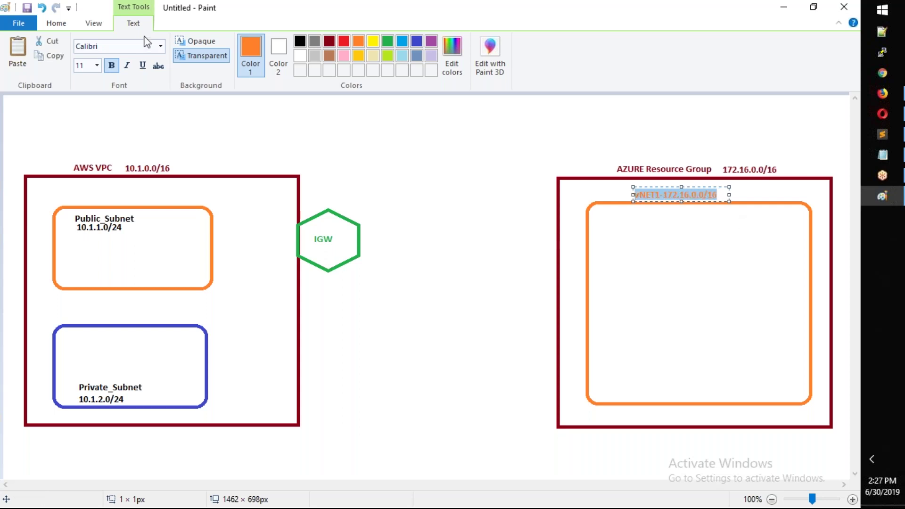
pyautogui.click(300, 41)
pyautogui.click(357, 161)
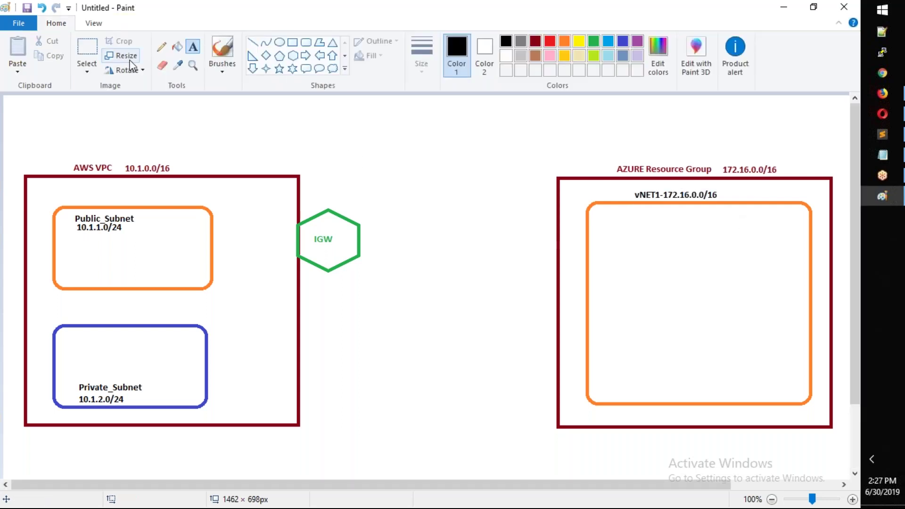
# Step: Erase the 172.16.0.0/16 beside the AZURE Resource Group heading
pyautogui.click(91, 46)
pyautogui.moveTo(718, 166); pyautogui.dragTo(783, 175)
pyautogui.press('Delete')
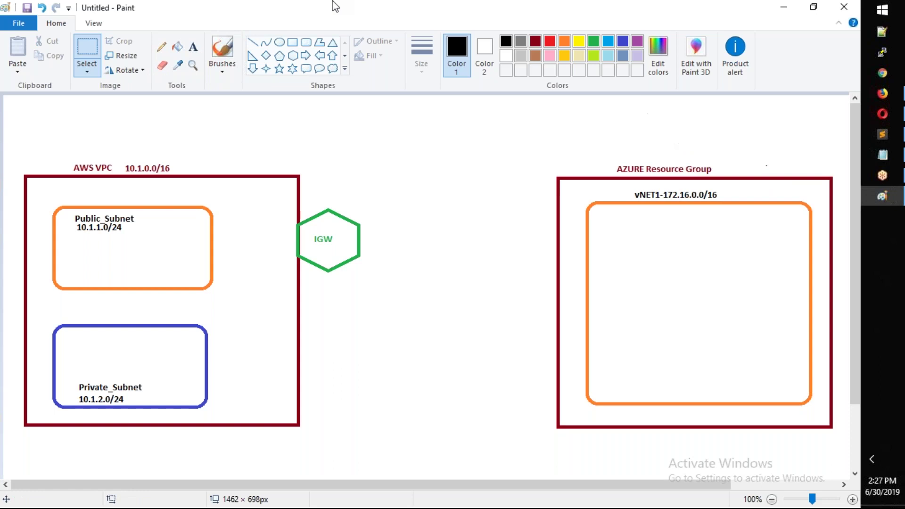
# Step: Draw a brown rounded rectangle in the upper part of the vNET1 box
pyautogui.click(306, 44)
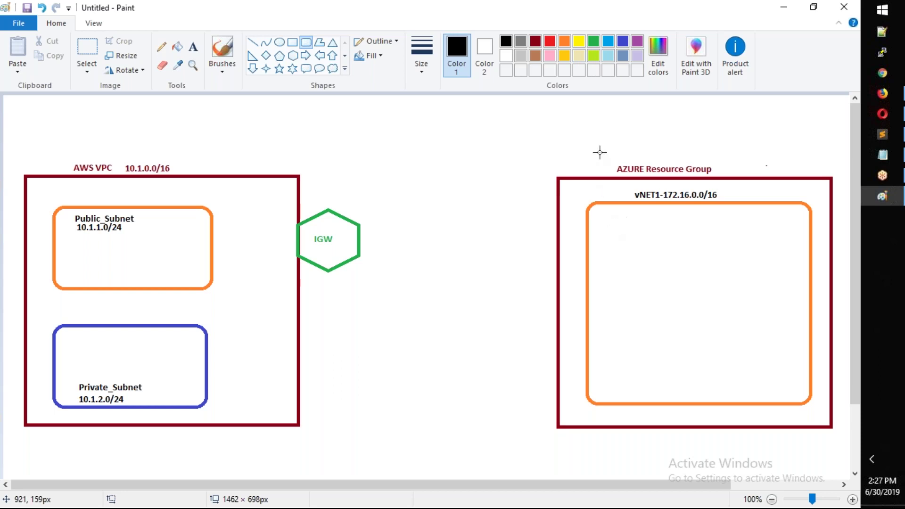
pyautogui.click(535, 56)
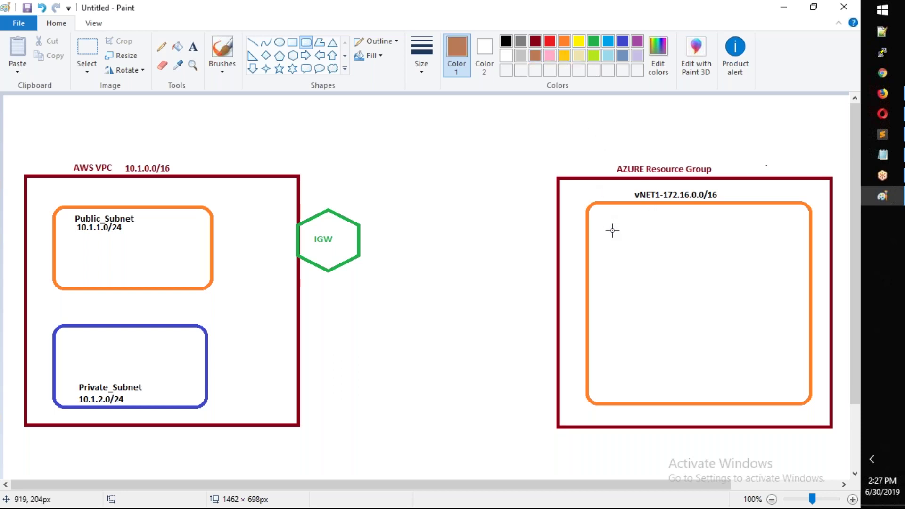
pyautogui.moveTo(615, 218)
pyautogui.mouseDown()
pyautogui.moveTo(710, 283)
pyautogui.moveTo(770, 283)
pyautogui.moveTo(776, 303)
pyautogui.moveTo(787, 296)
pyautogui.moveTo(759, 268)
pyautogui.mouseUp()
pyautogui.click(582, 160)
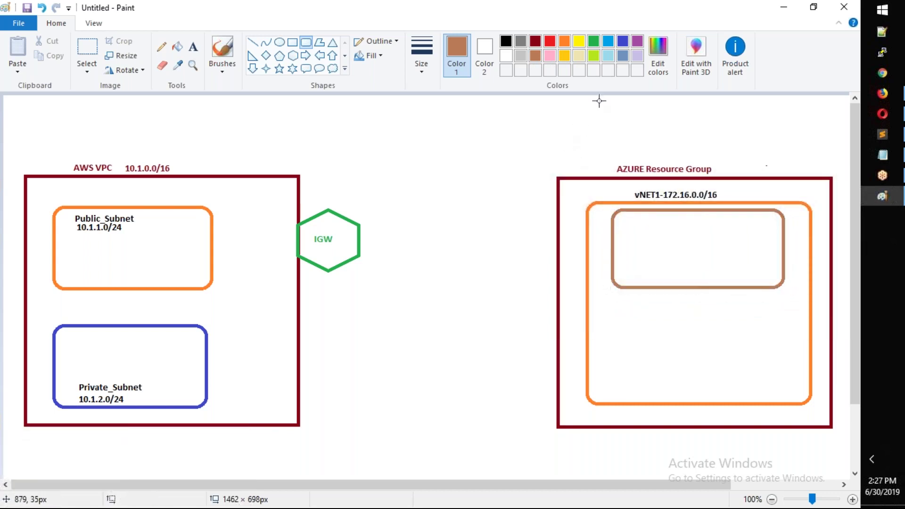
# Step: Draw a purple rounded rectangle below the brown one inside vNET1
pyautogui.click(637, 41)
pyautogui.moveTo(617, 319); pyautogui.dragTo(794, 408)
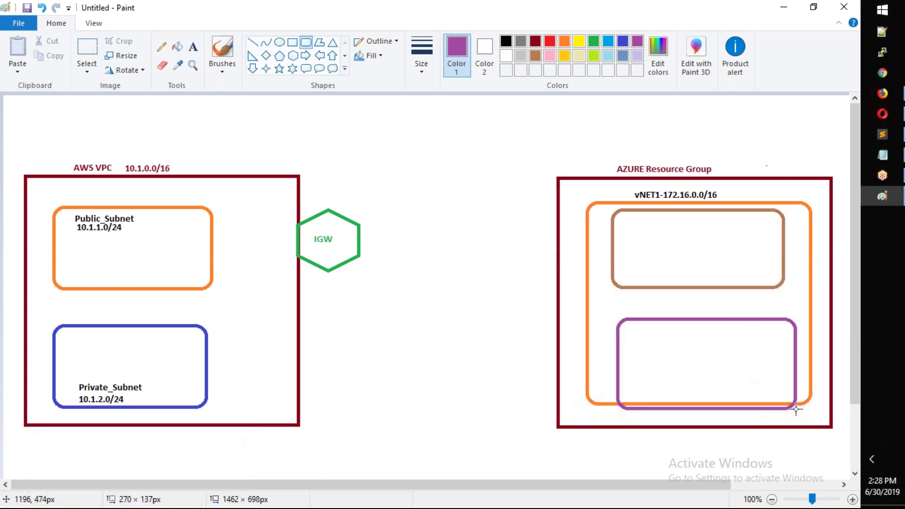
pyautogui.moveTo(762, 375); pyautogui.dragTo(785, 345)
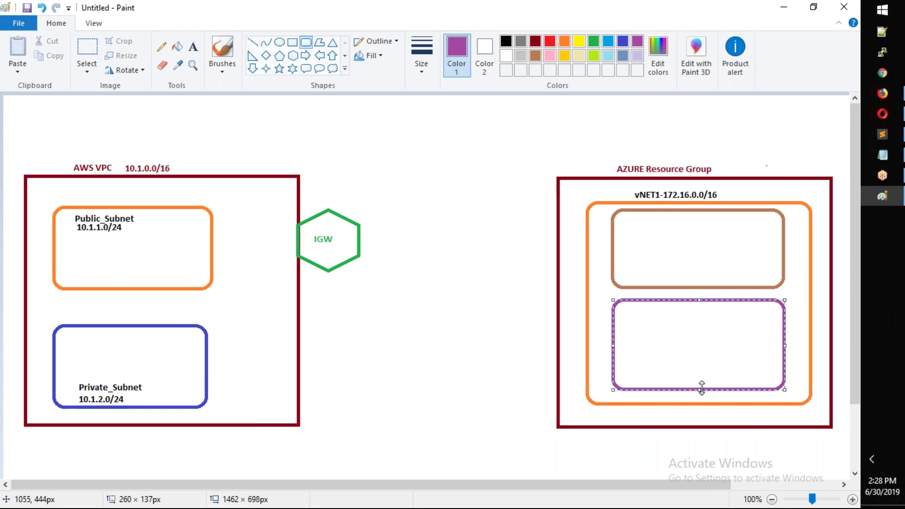
pyautogui.click(454, 359)
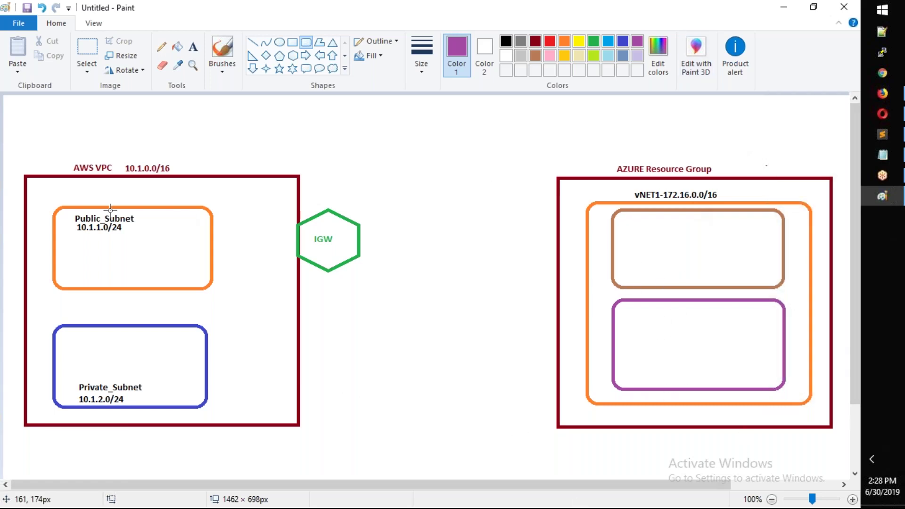
# Step: Label the brown box 'Azure-Subnet-1 172.16.1.0/24' on one line near its bottom
pyautogui.click(198, 51)
pyautogui.click(630, 221)
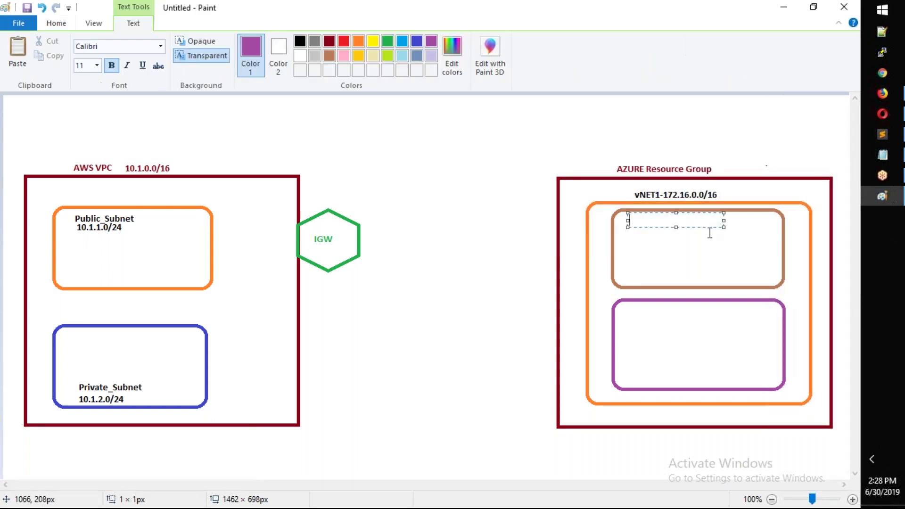
pyautogui.write('Azure-Subnet')
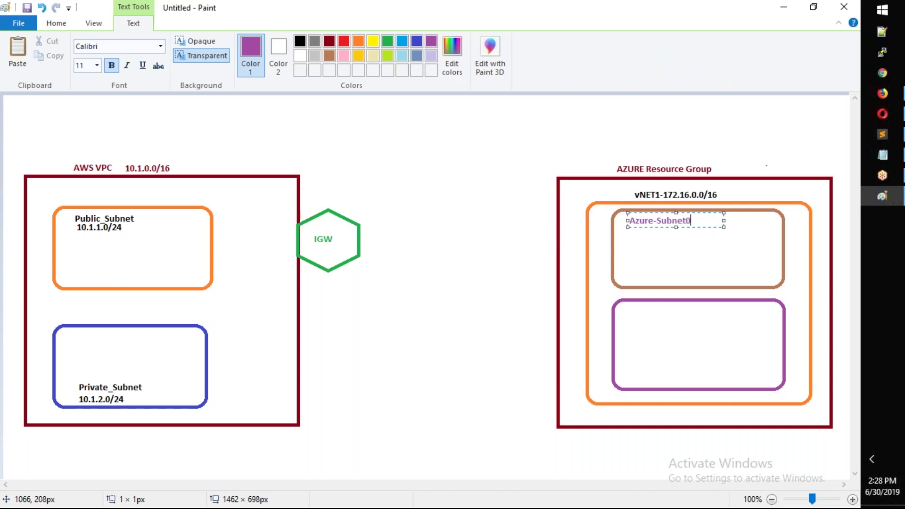
pyautogui.write('-1 172.1')
pyautogui.write('6.1')
pyautogui.write('.0/24')
pyautogui.moveTo(723, 226); pyautogui.dragTo(783, 219)
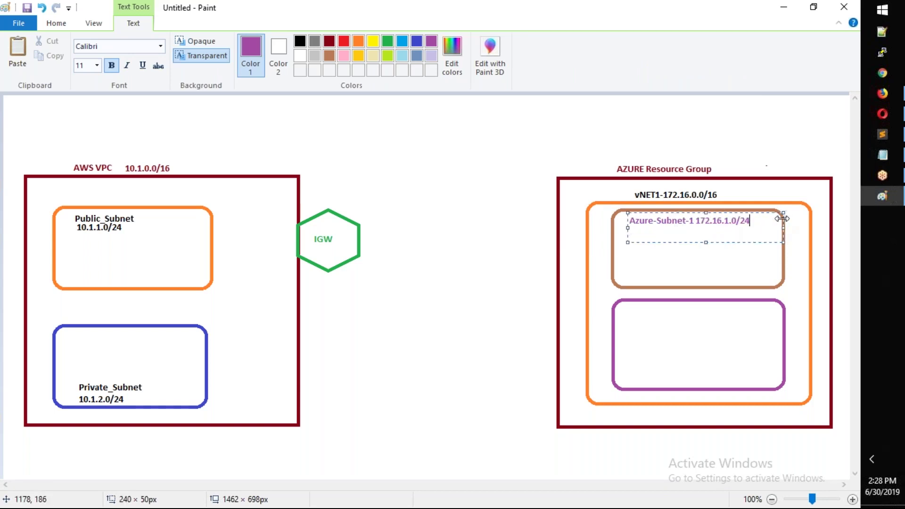
pyautogui.click(630, 220)
pyautogui.press('Return')
pyautogui.press('Return')
pyautogui.press('Return')
pyautogui.press('Return')
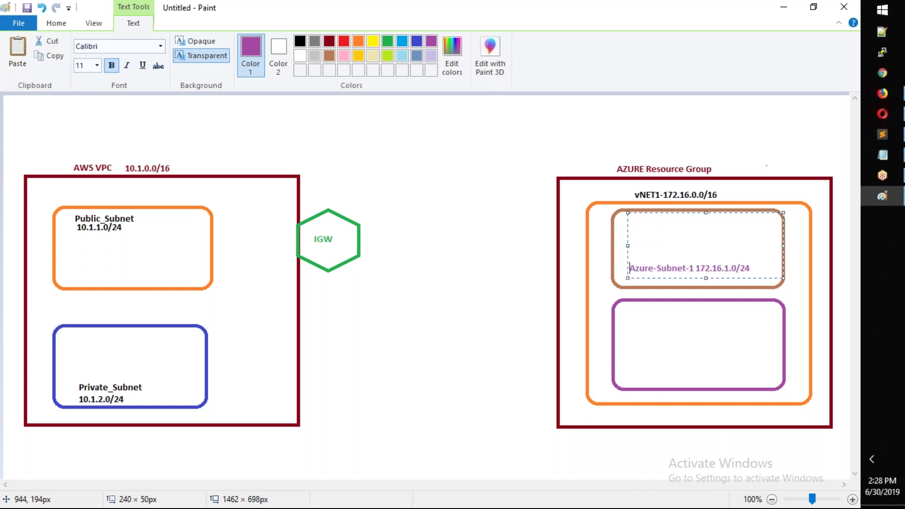
pyautogui.press('Return')
pyautogui.click(428, 332)
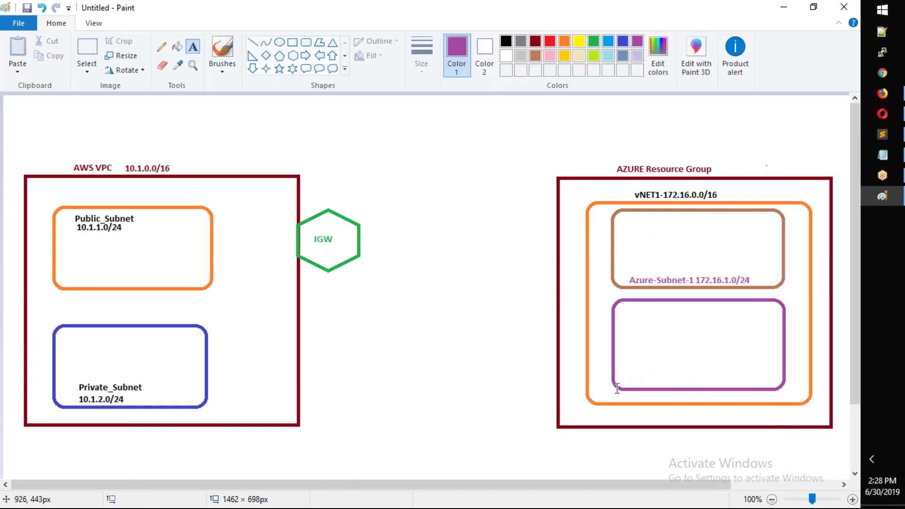
# Step: Label the purple box 'Azure-Subnet-2 172.16.2.0/24' on one line
pyautogui.click(630, 380)
pyautogui.write('Azure-Subnet-2')
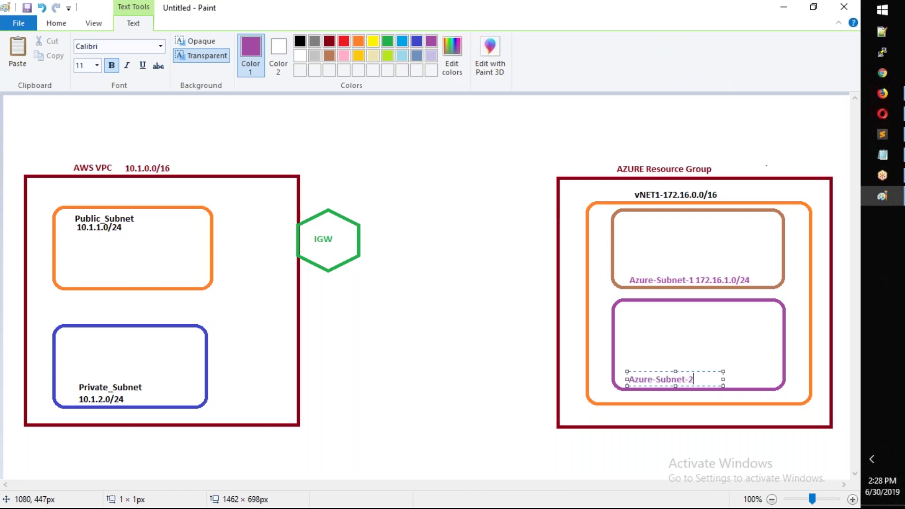
pyautogui.write(' 172.16.')
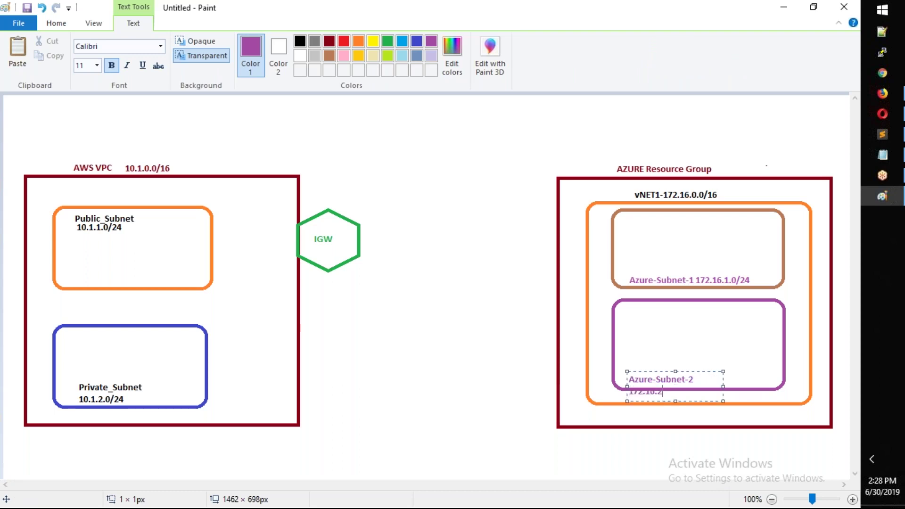
pyautogui.write('2.0/24')
pyautogui.moveTo(722, 383); pyautogui.dragTo(767, 382)
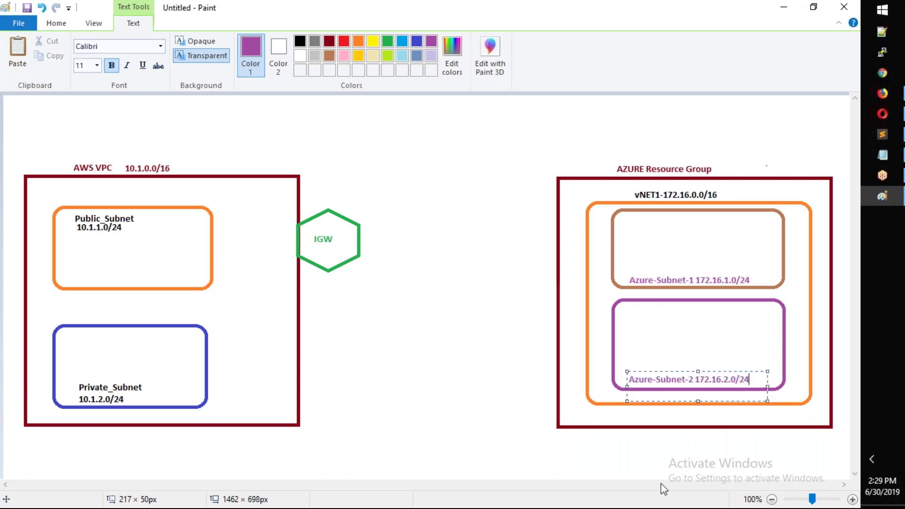
pyautogui.click(580, 451)
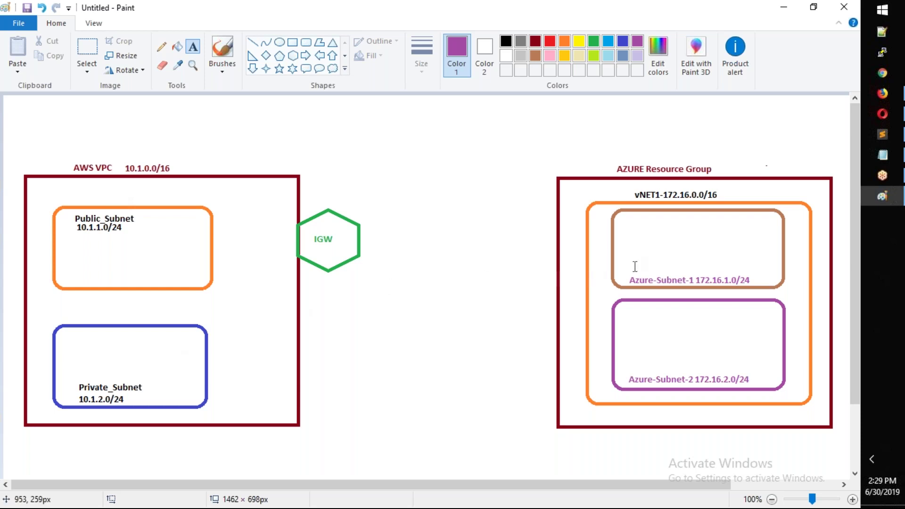
# Step: Tag Azure-Subnet-1 with a red 'PUB' label and Azure-Subnet-2 with 'PVT'
pyautogui.click(759, 246)
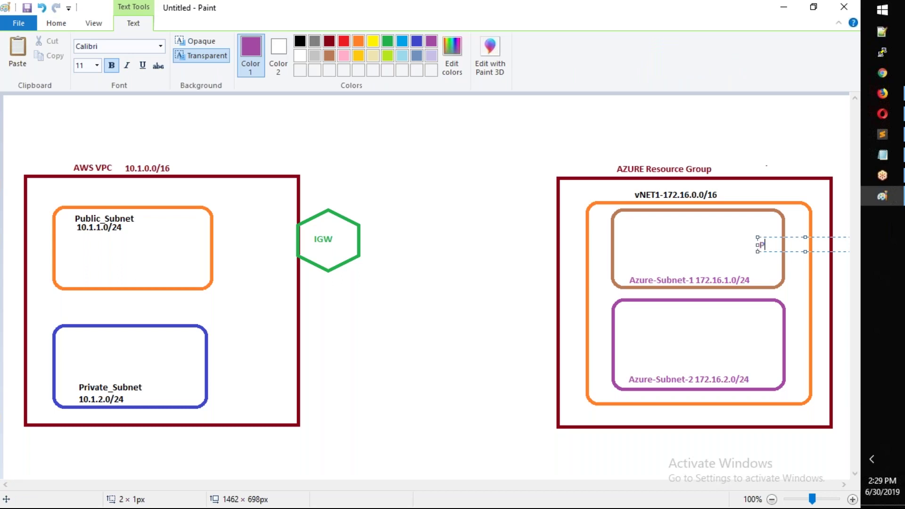
pyautogui.hotkey('ctrl', 'a')
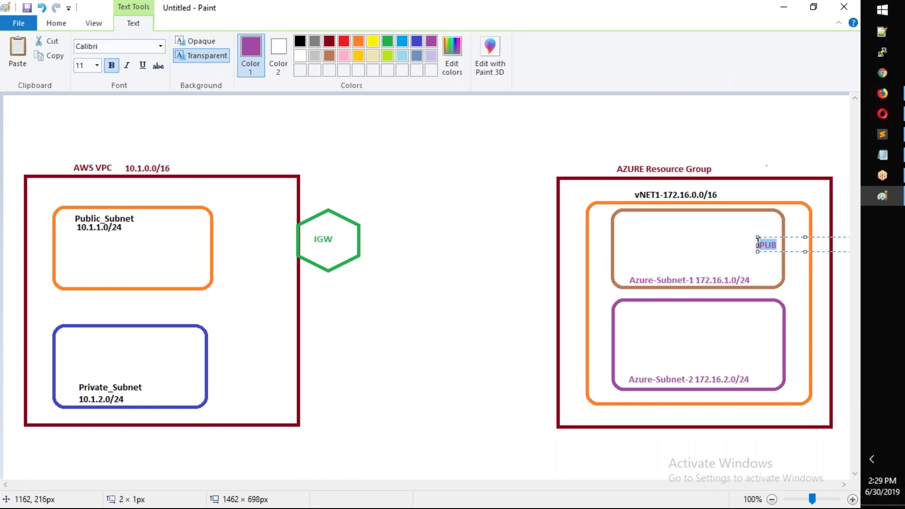
pyautogui.click(346, 45)
pyautogui.click(758, 342)
pyautogui.click(757, 341)
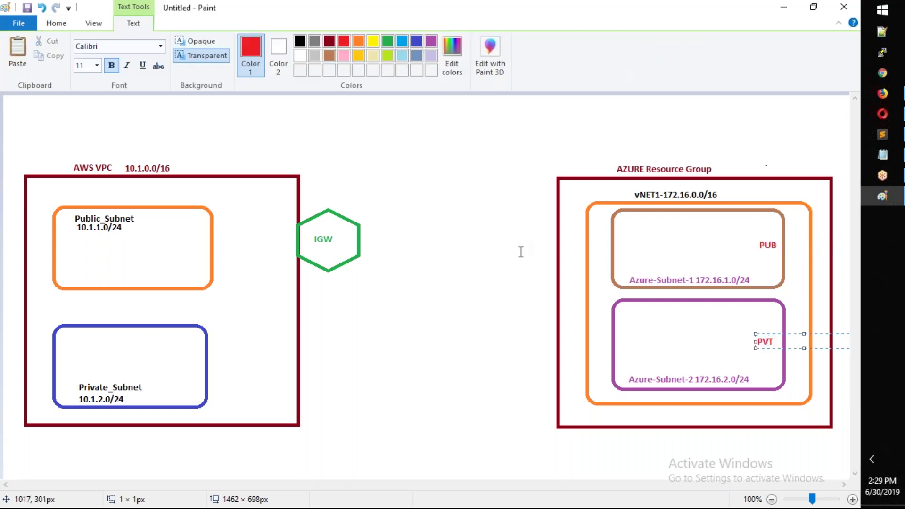
pyautogui.click(416, 243)
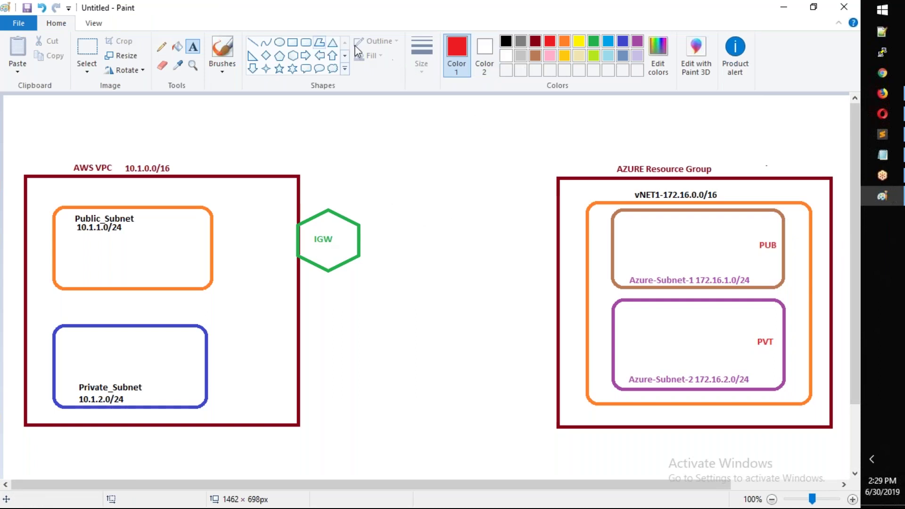
# Step: Draw a blue hexagon just left of the Azure resource group box
pyautogui.click(293, 56)
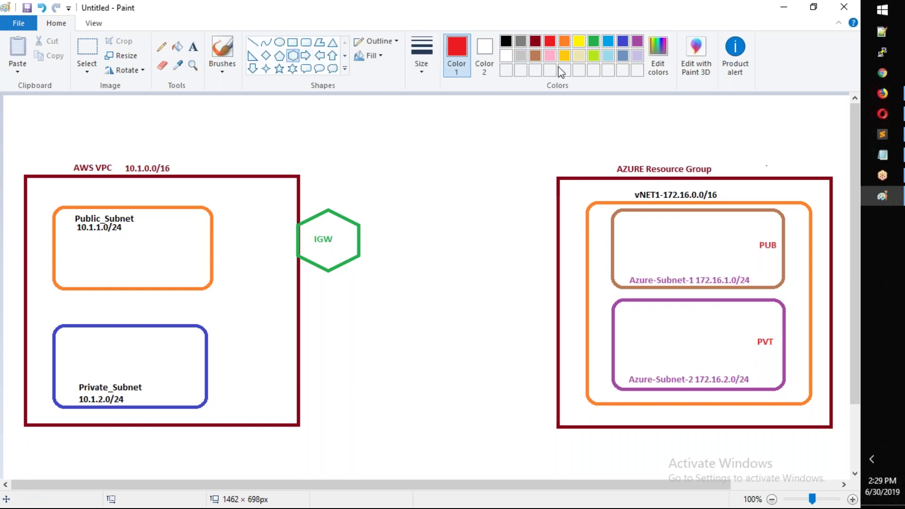
pyautogui.click(622, 41)
pyautogui.moveTo(488, 204); pyautogui.dragTo(524, 264)
pyautogui.moveTo(529, 224); pyautogui.dragTo(529, 229)
pyautogui.click(432, 188)
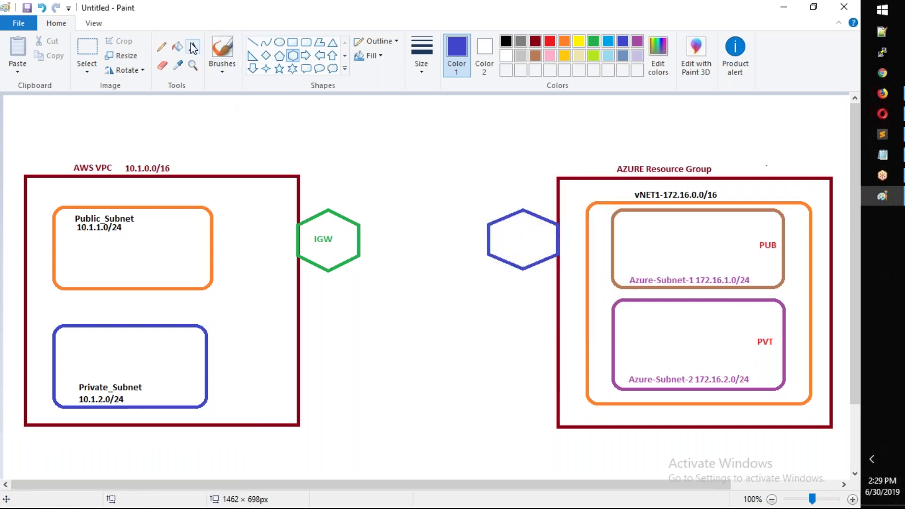
# Step: Label the hexagon 'Virtual / Network / Gateway' on three lines
pyautogui.click(193, 47)
pyautogui.click(499, 226)
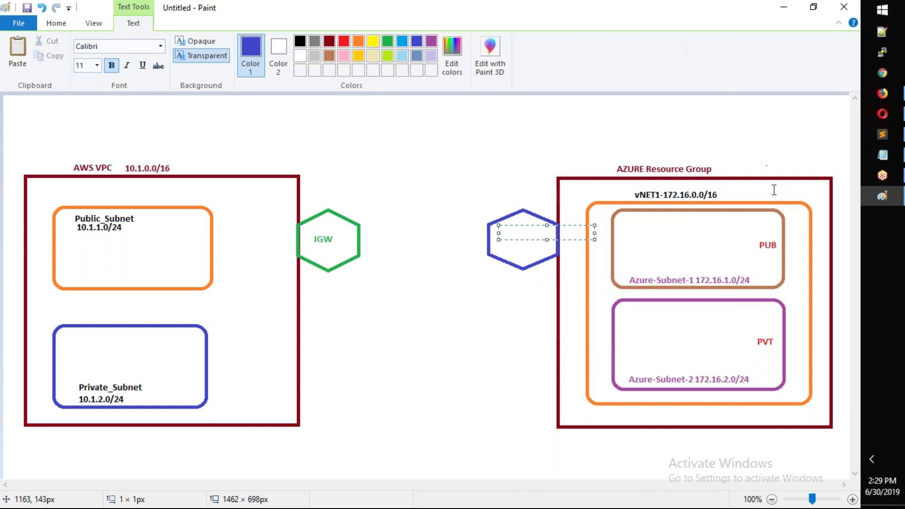
pyautogui.write('Virtual')
pyautogui.press('Return')
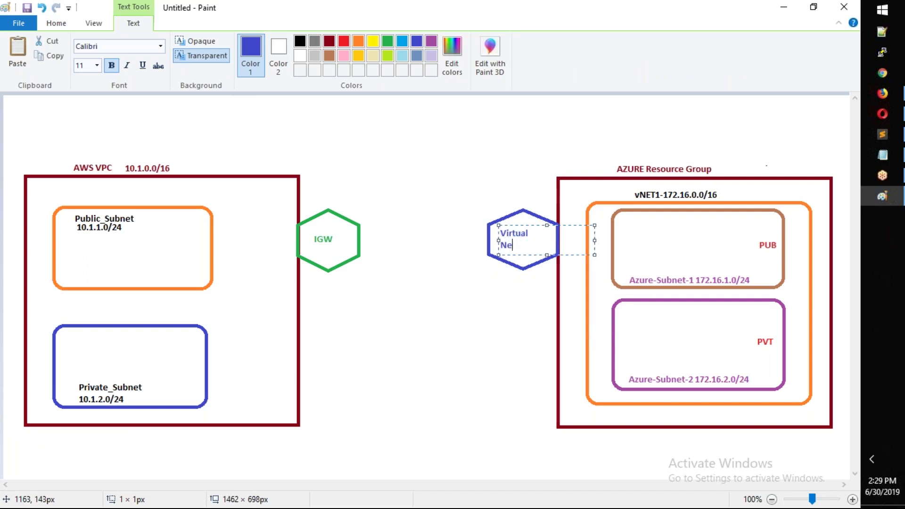
pyautogui.write('Network')
pyautogui.press('Return')
pyautogui.write('Gateway')
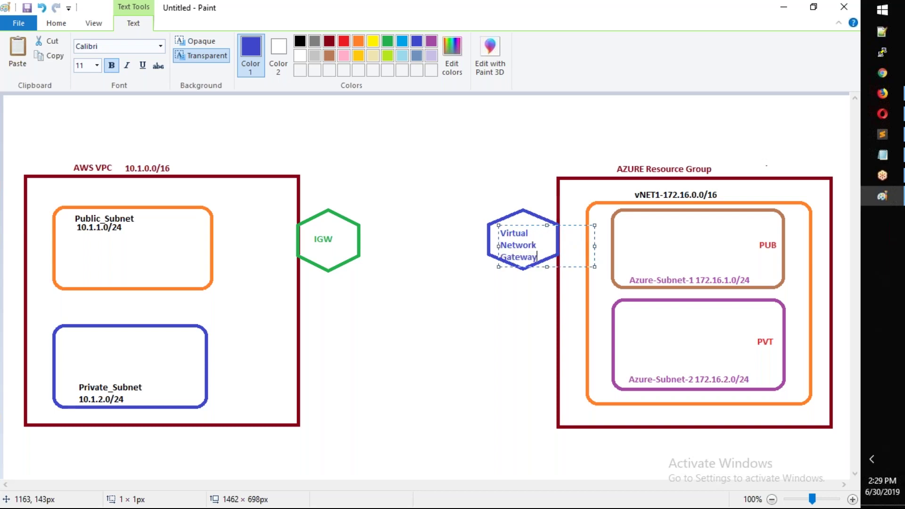
pyautogui.click(484, 389)
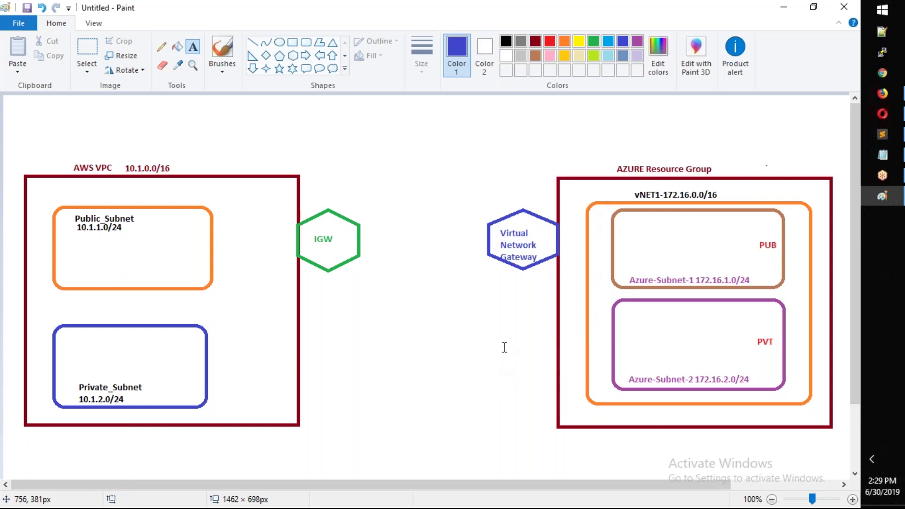
# Step: Draw a small steel-blue rounded server box inside Public_Subnet
pyautogui.click(307, 42)
pyautogui.moveTo(146, 226); pyautogui.dragTo(175, 255)
pyautogui.click(549, 55)
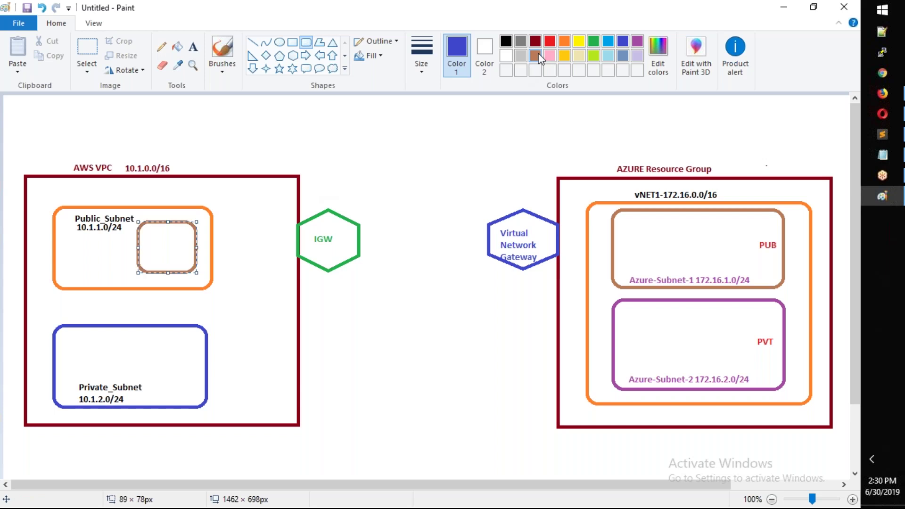
pyautogui.click(594, 42)
pyautogui.click(611, 41)
pyautogui.click(620, 56)
pyautogui.click(456, 372)
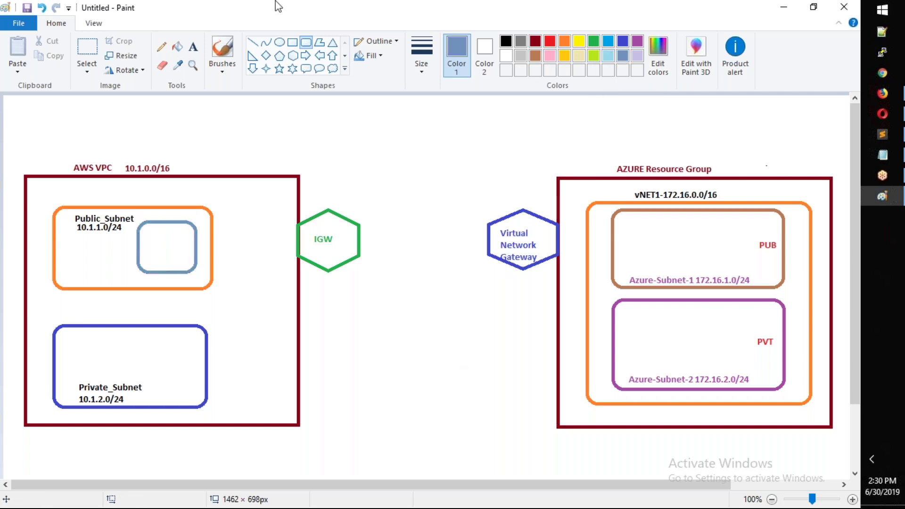
# Step: Copy the server box and place the copy inside Private_Subnet
pyautogui.click(95, 51)
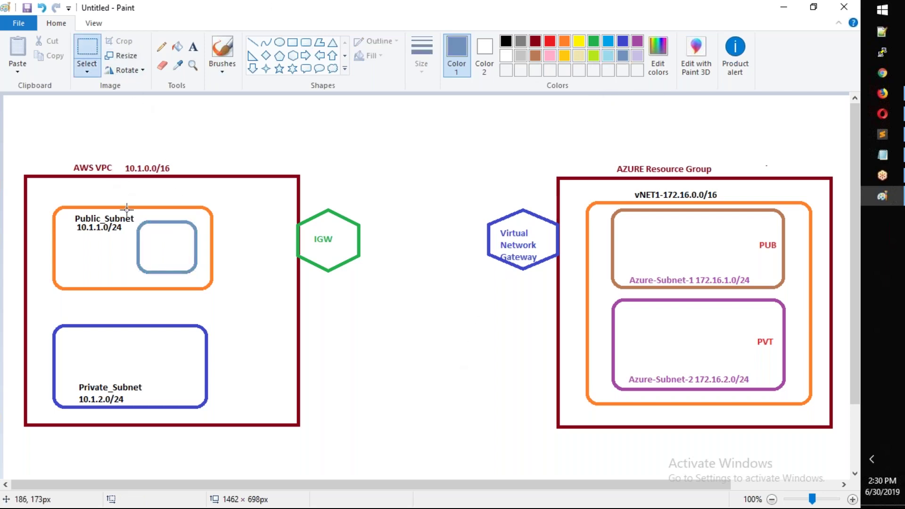
pyautogui.moveTo(135, 222); pyautogui.dragTo(198, 277)
pyautogui.hotkey('ctrl', 'c')
pyautogui.hotkey('ctrl', 'v')
pyautogui.moveTo(30, 121); pyautogui.dragTo(160, 360)
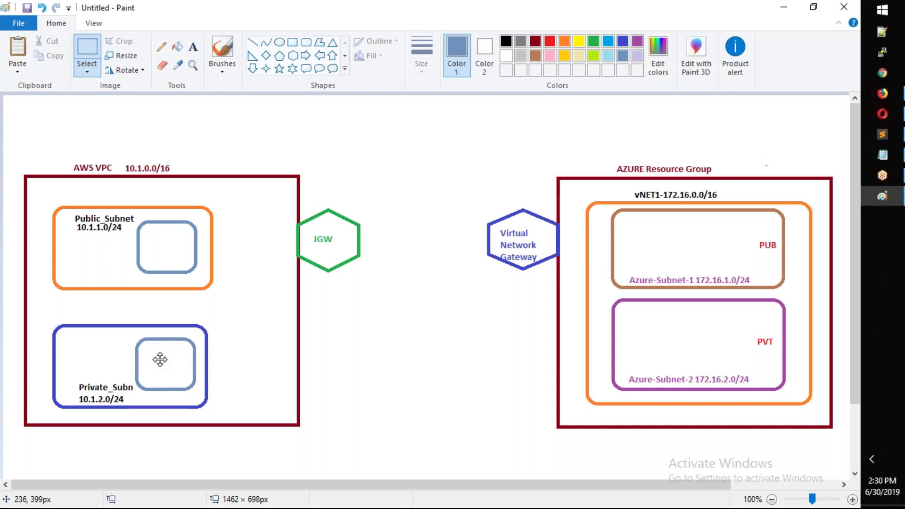
pyautogui.click(347, 365)
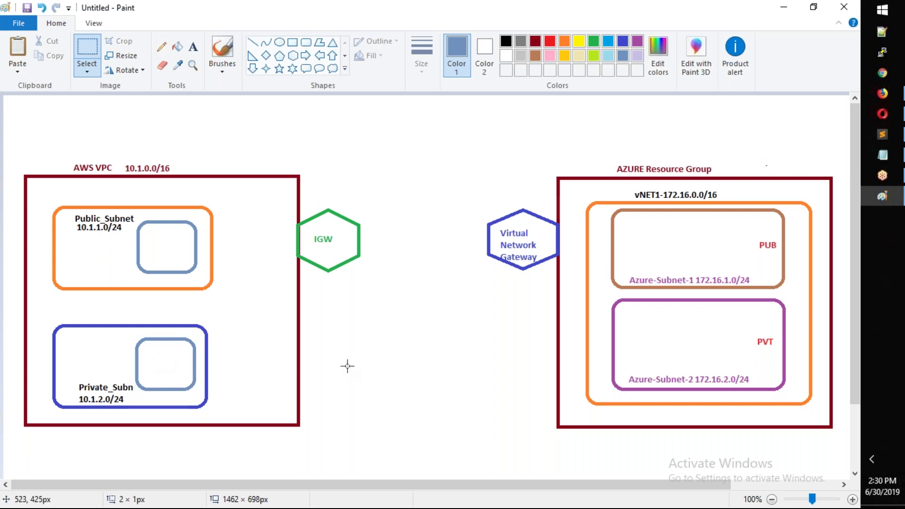
pyautogui.click(194, 51)
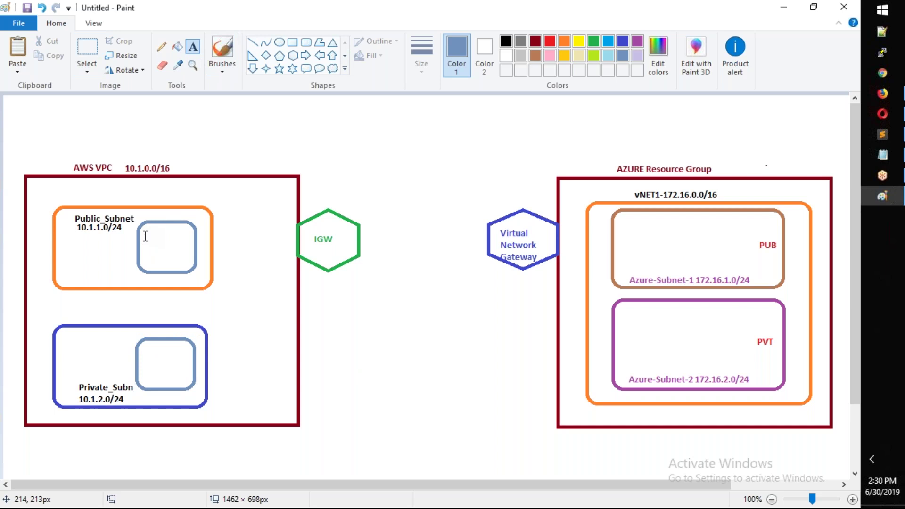
# Step: Label the Public_Subnet server box 'WINDOWS / RRAS / SERVER'
pyautogui.click(145, 235)
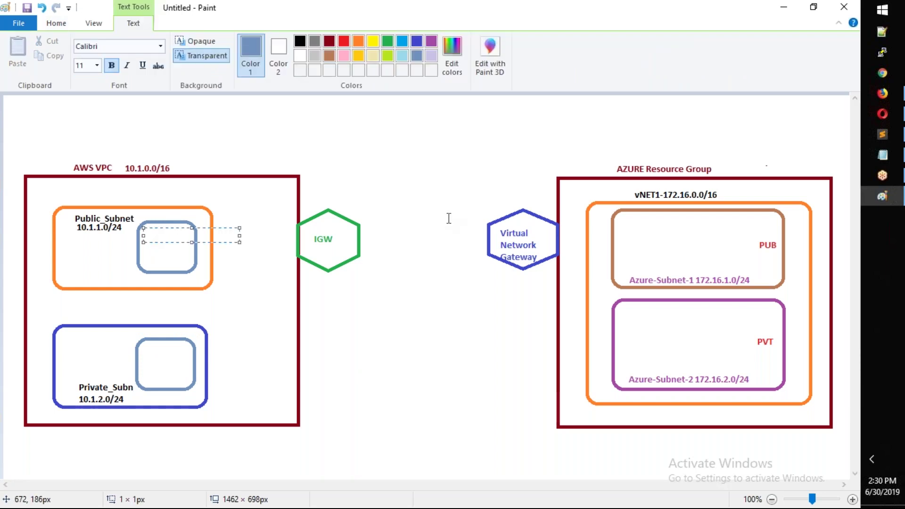
pyautogui.write('WINDOWS')
pyautogui.press('Return')
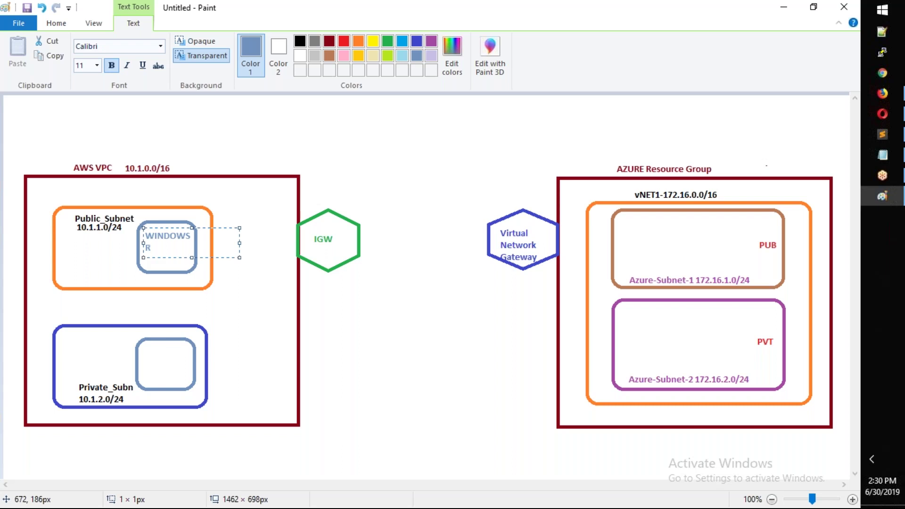
pyautogui.write('RRAS')
pyautogui.press('Return')
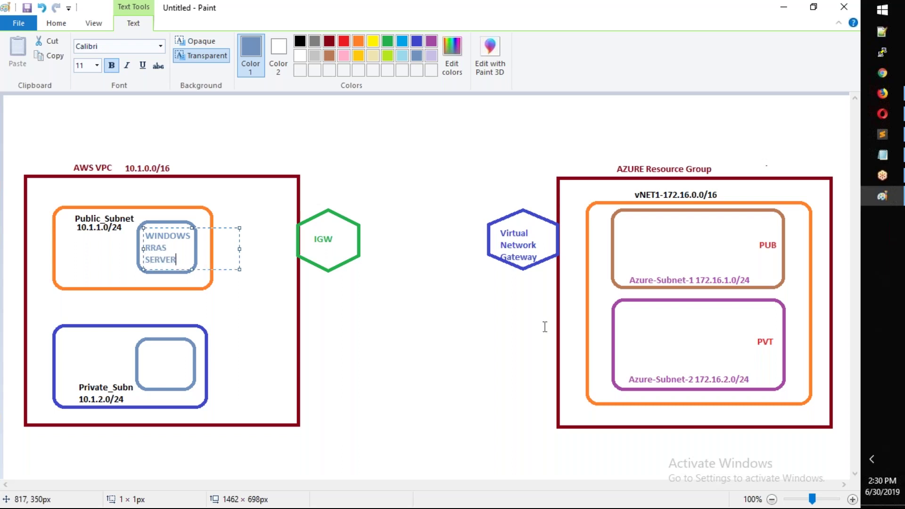
pyautogui.click(543, 376)
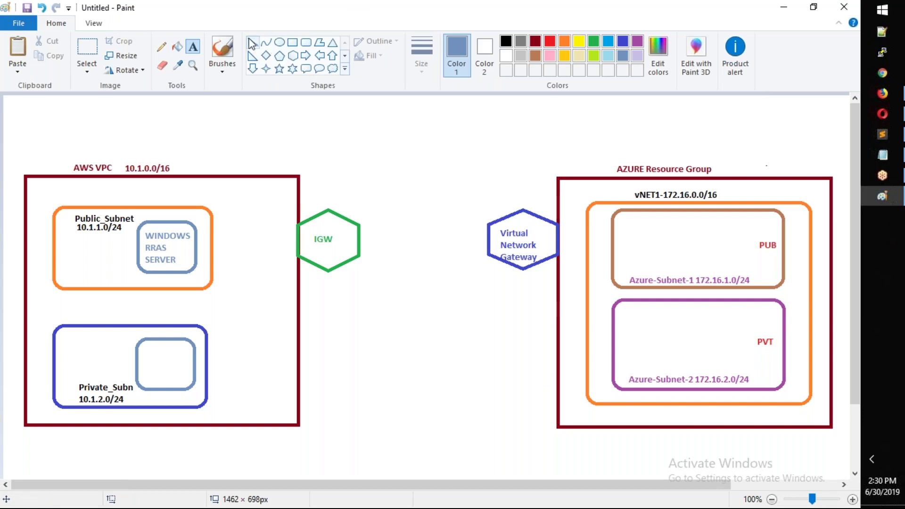
# Step: Label the Private_Subnet server box 'AMAZON / LINUX / SERVER' on three lines
pyautogui.click(144, 354)
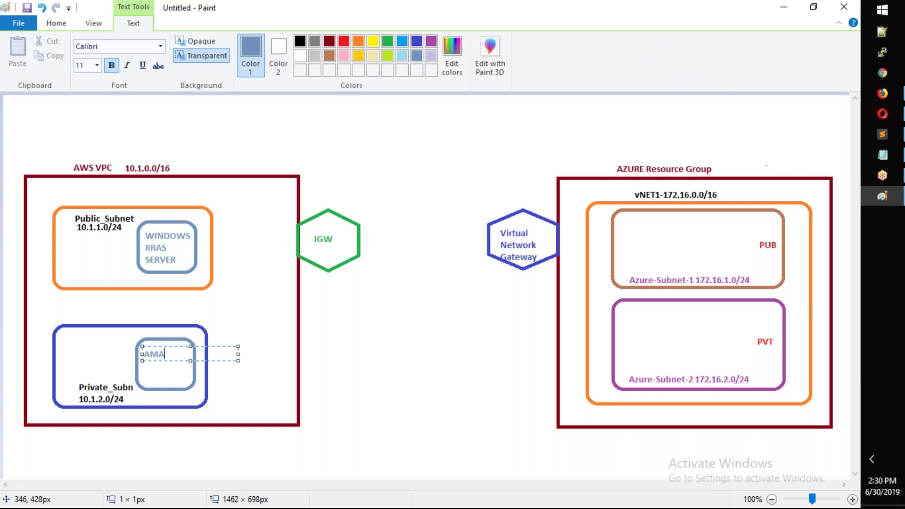
pyautogui.write('AMAZON')
pyautogui.press('Return')
pyautogui.write('LINUX')
pyautogui.press('Return')
pyautogui.write('S')
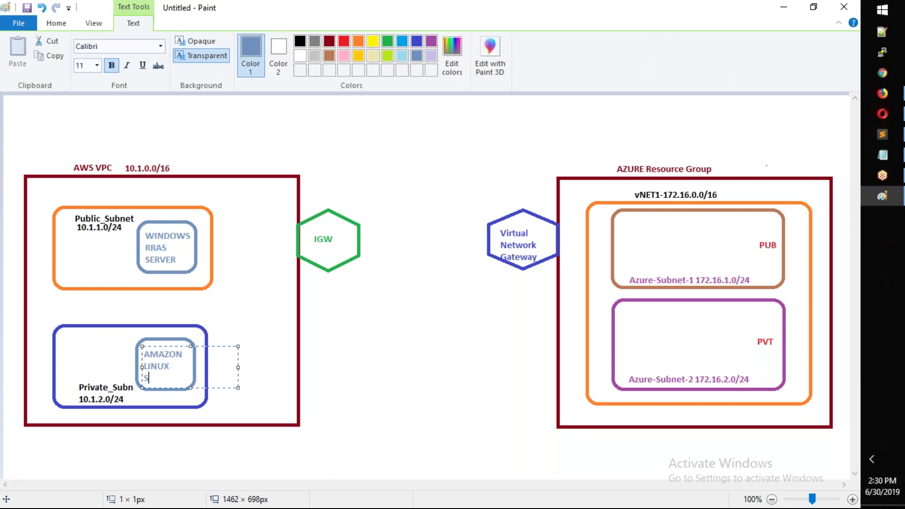
pyautogui.write('ERVER')
pyautogui.click(311, 410)
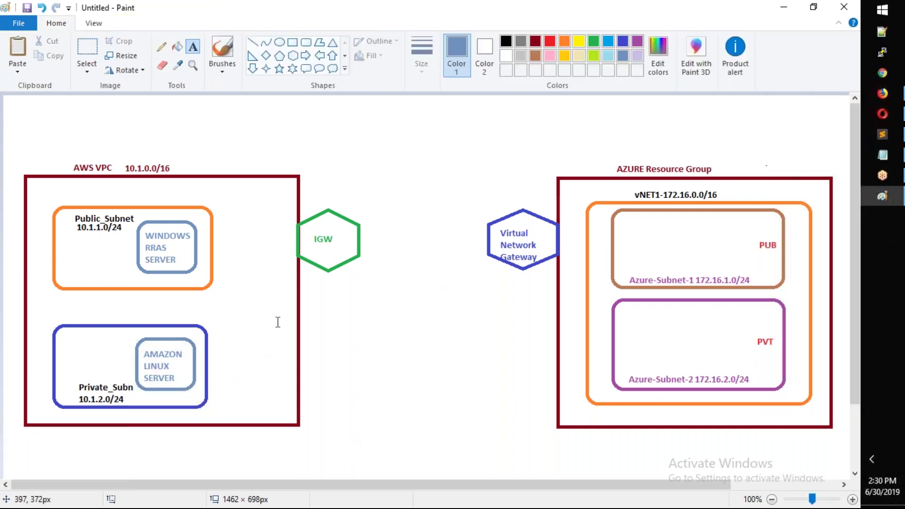
# Step: Draw a red horizontal line from IGW to the WINDOWS RRAS SERVER box
pyautogui.click(253, 43)
pyautogui.click(548, 43)
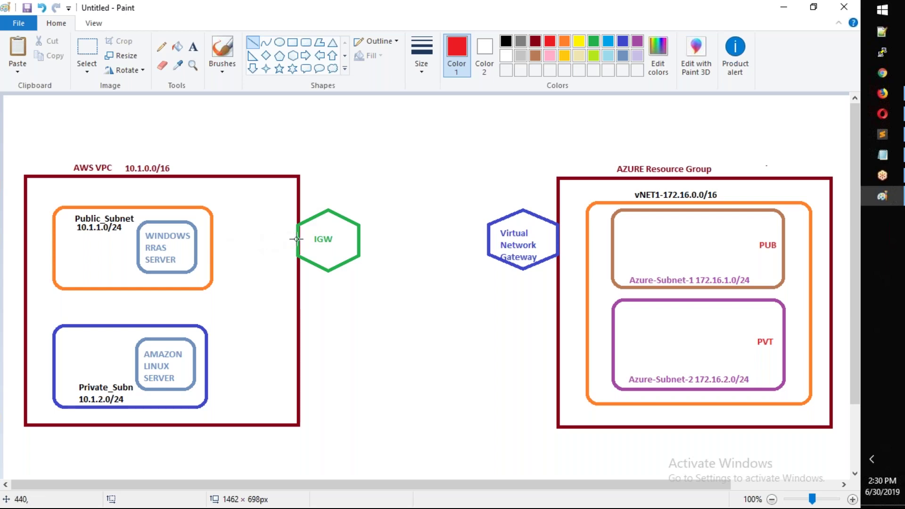
pyautogui.moveTo(298, 239); pyautogui.dragTo(198, 239)
pyautogui.click(262, 334)
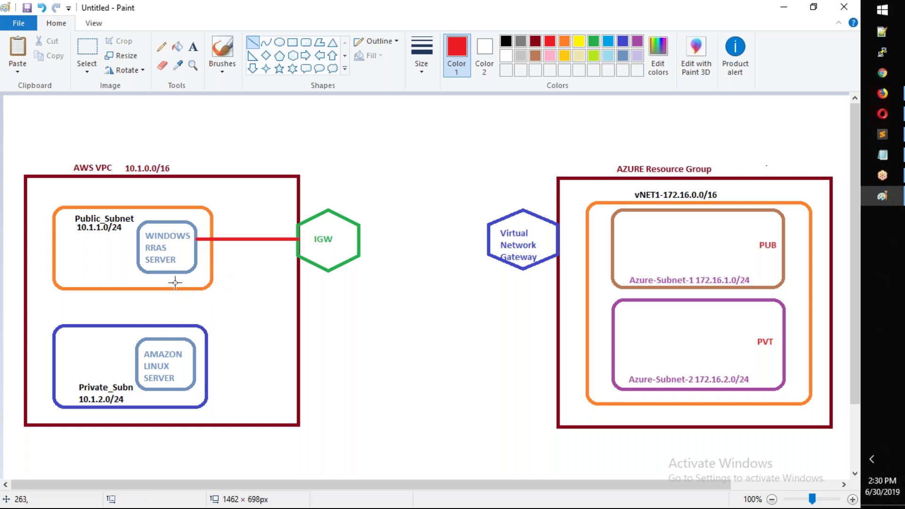
# Step: Draw a red vertical line down to the Linux server box, undoing a stray freehand stroke
pyautogui.moveTo(165, 271); pyautogui.dragTo(164, 337)
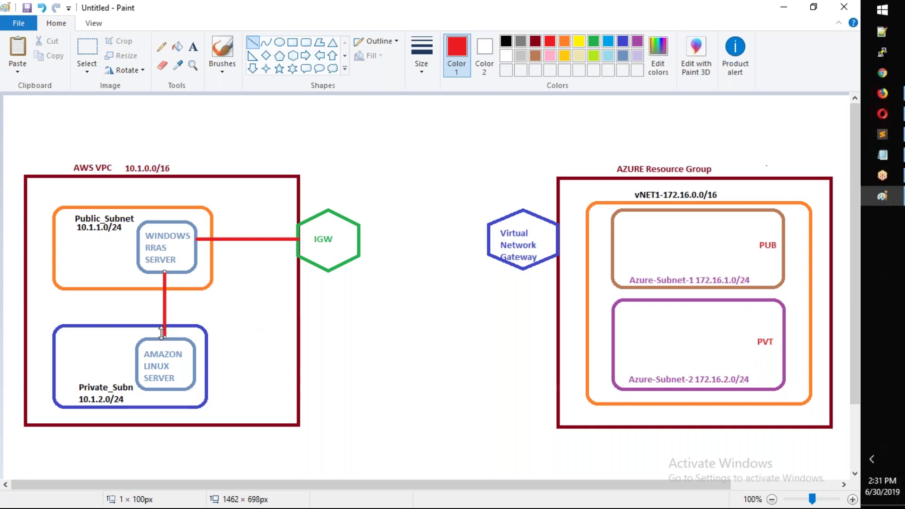
pyautogui.moveTo(163, 333); pyautogui.dragTo(165, 325)
pyautogui.click(353, 358)
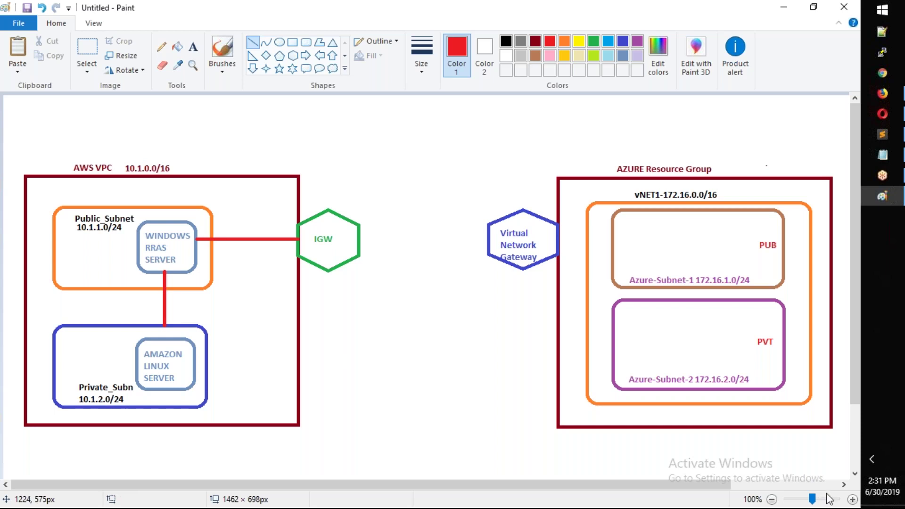
pyautogui.moveTo(439, 241)
pyautogui.mouseDown()
pyautogui.moveTo(219, 244)
pyautogui.moveTo(184, 258)
pyautogui.moveTo(174, 359)
pyautogui.mouseUp()
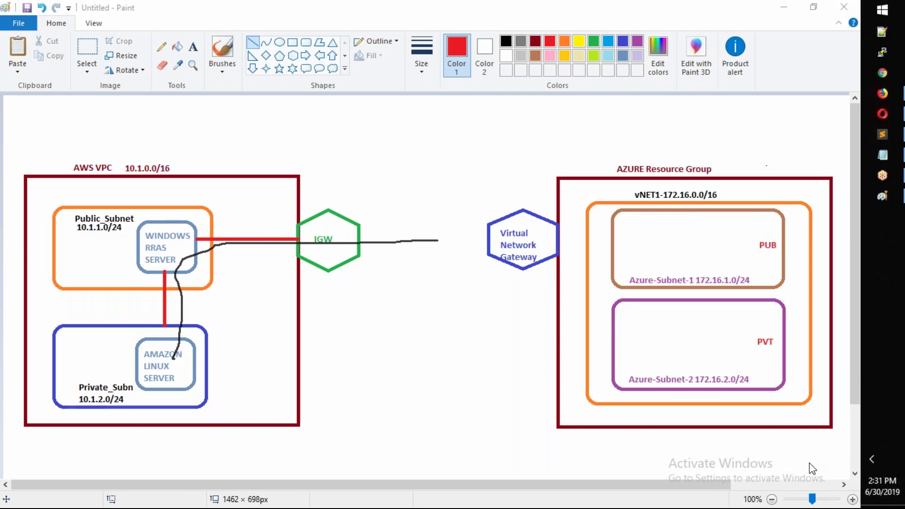
pyautogui.hotkey('ctrl', 'z')
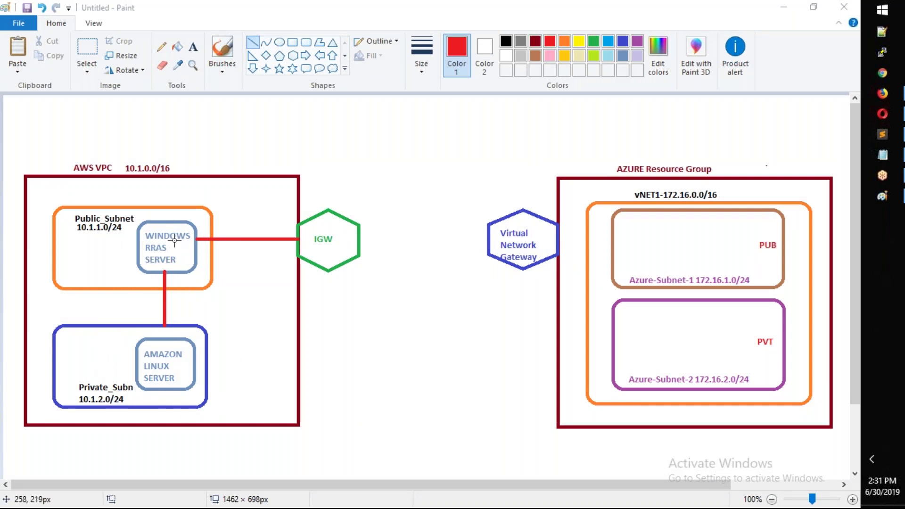
# Step: Draw red lines from the Virtual Network Gateway to both Azure subnets, then a rounded box in PUB
pyautogui.click(254, 41)
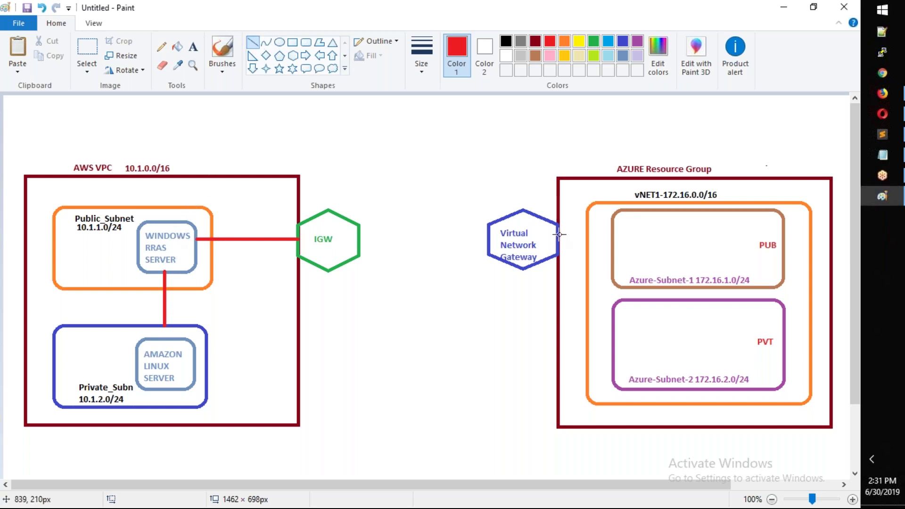
pyautogui.moveTo(559, 238); pyautogui.dragTo(612, 239)
pyautogui.click(495, 315)
pyautogui.moveTo(560, 238); pyautogui.dragTo(621, 299)
pyautogui.click(502, 295)
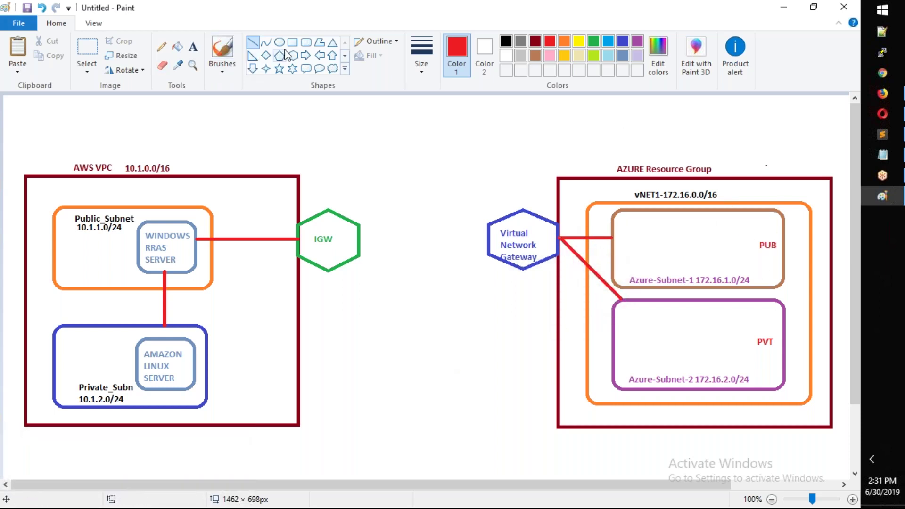
pyautogui.click(306, 44)
pyautogui.moveTo(674, 224)
pyautogui.mouseDown()
pyautogui.moveTo(717, 267)
pyautogui.moveTo(731, 268)
pyautogui.moveTo(696, 249)
pyautogui.mouseUp()
# Step: Make the PUB server box lavender and paste a copy into the PVT subnet
pyautogui.click(638, 55)
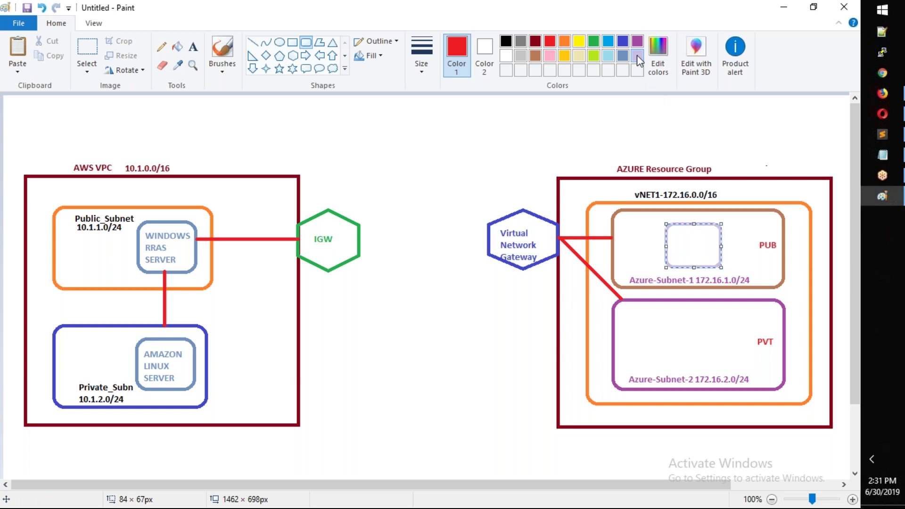
pyautogui.click(637, 55)
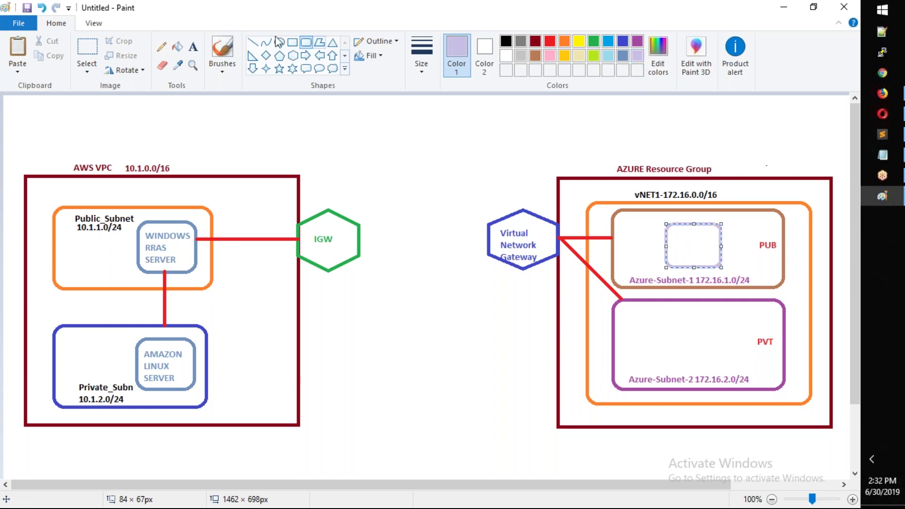
pyautogui.click(89, 49)
pyautogui.moveTo(663, 219); pyautogui.dragTo(725, 271)
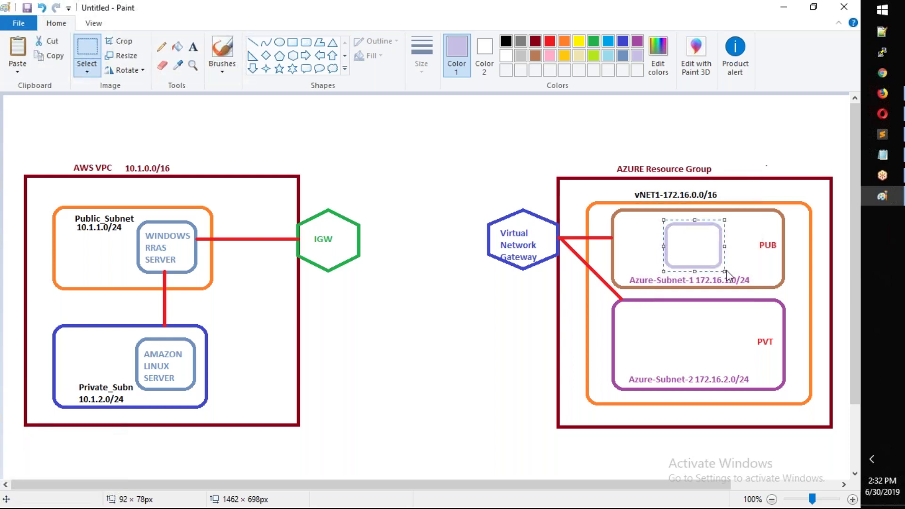
pyautogui.hotkey('ctrl', 'c')
pyautogui.hotkey('ctrl', 'v')
pyautogui.moveTo(45, 124); pyautogui.dragTo(708, 337)
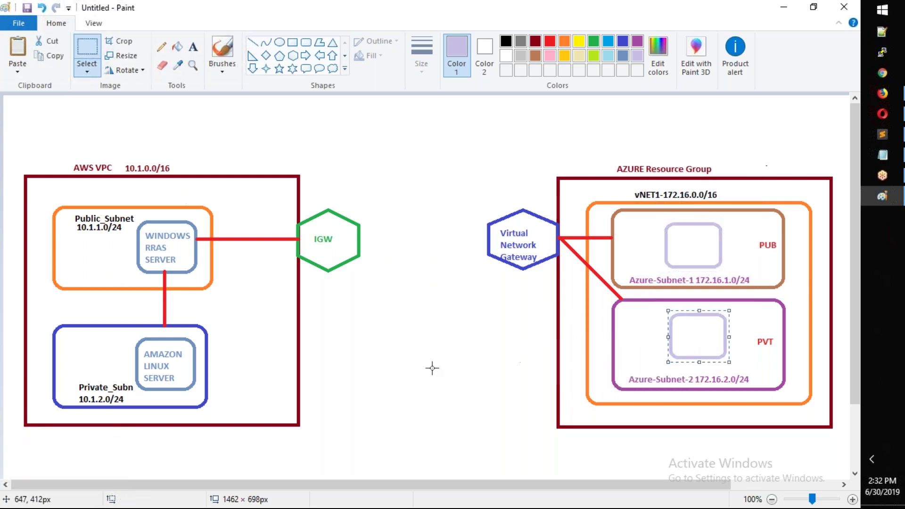
# Step: Label the two lavender boxes 'Server-1' and 'Server-2' in black text
pyautogui.click(197, 49)
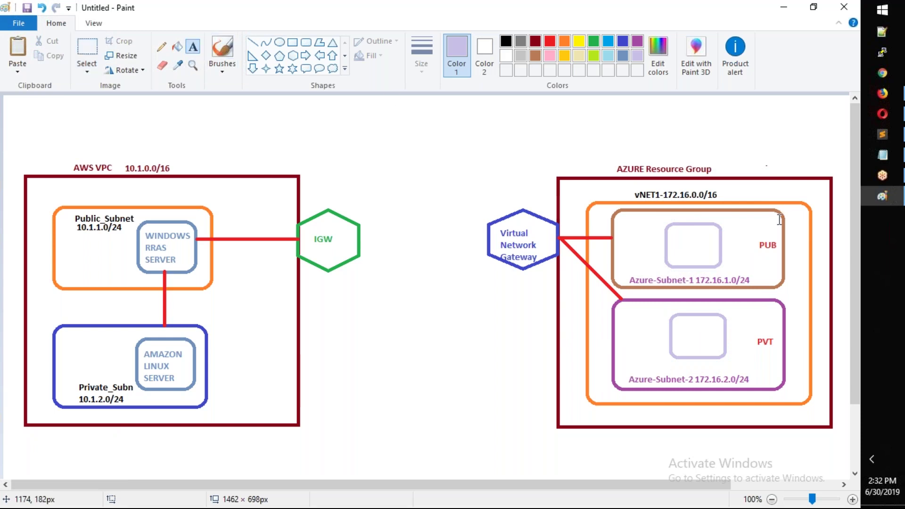
pyautogui.click(673, 239)
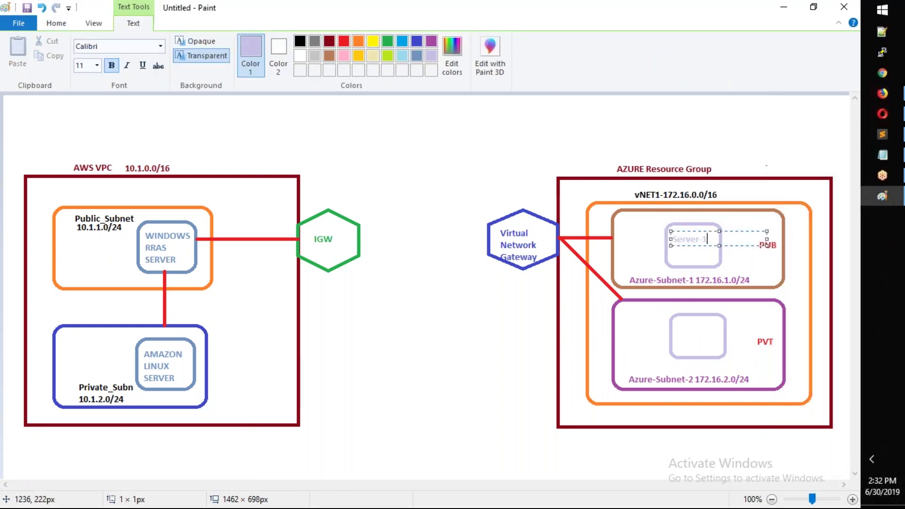
pyautogui.hotkey('shift', 'Left')
pyautogui.hotkey('shift', 'Left')
pyautogui.hotkey('shift', 'Left')
pyautogui.hotkey('shift', 'Left')
pyautogui.hotkey('shift', 'Left')
pyautogui.hotkey('shift', 'Left')
pyautogui.hotkey('shift', 'Left')
pyautogui.hotkey('shift', 'Left')
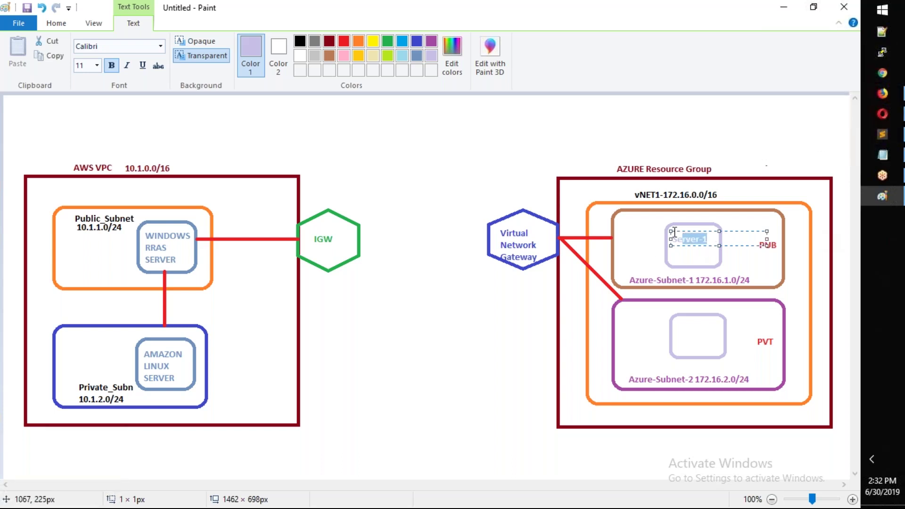
pyautogui.click(311, 42)
pyautogui.click(300, 41)
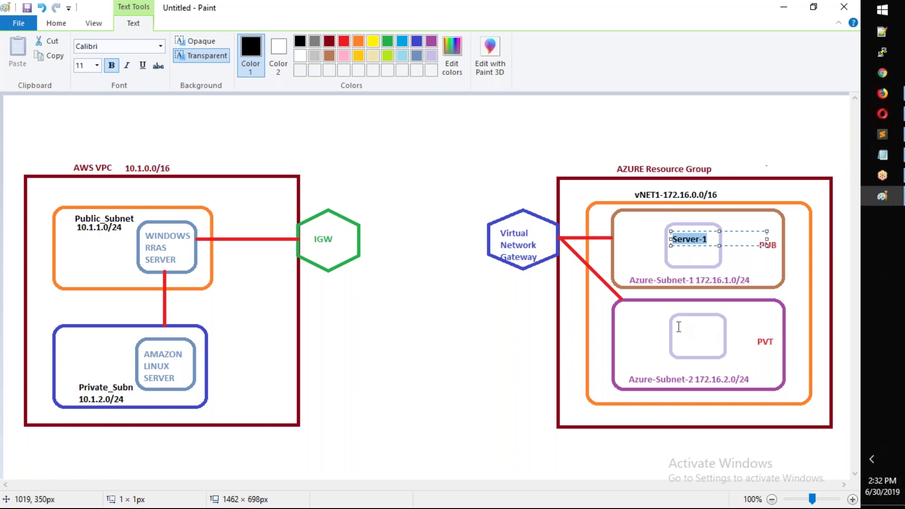
pyautogui.click(715, 332)
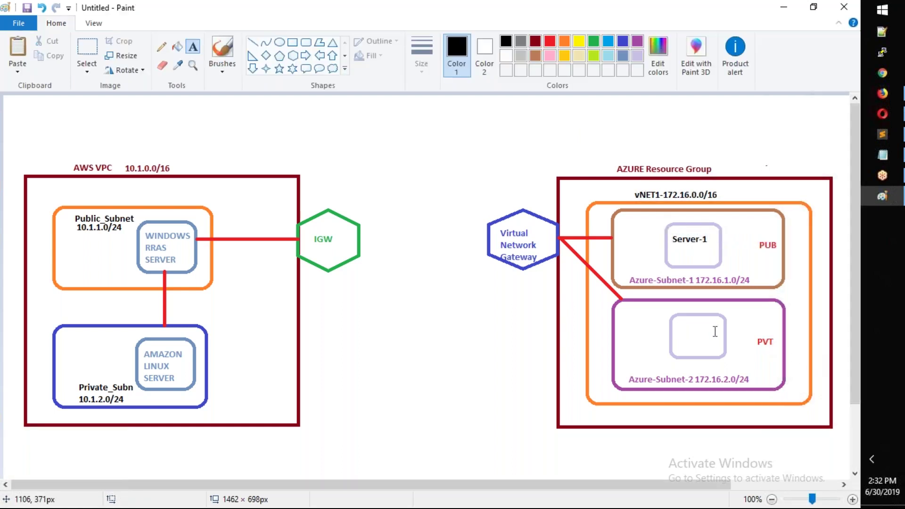
pyautogui.click(678, 329)
pyautogui.write('Server-2')
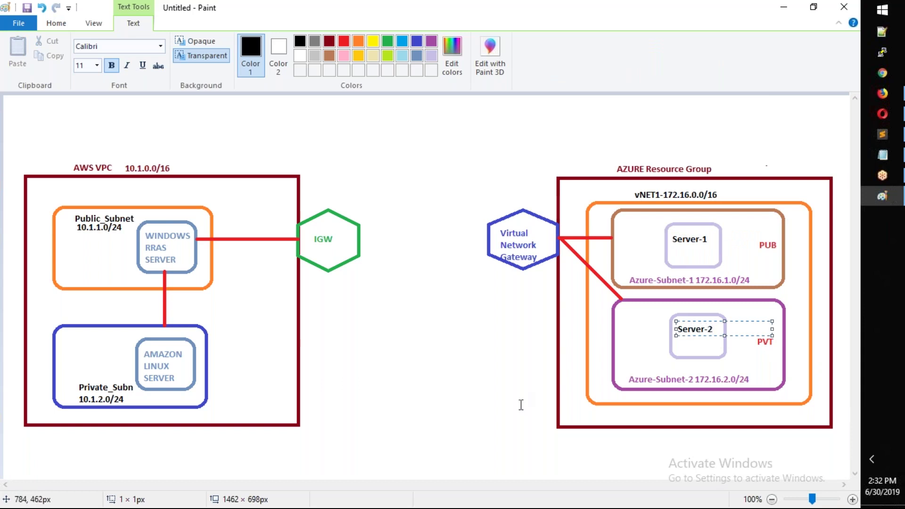
pyautogui.click(503, 406)
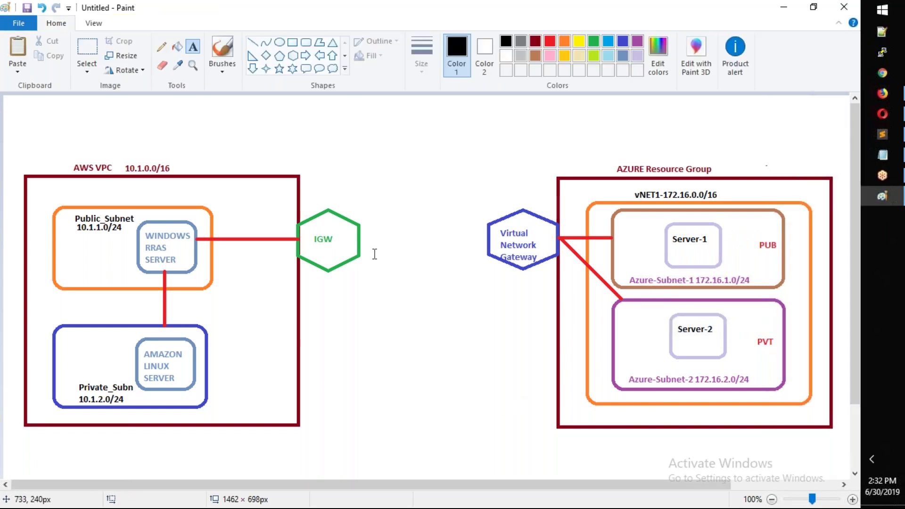
# Step: Draw a red straight line from the Virtual Network Gateway across to IGW
pyautogui.click(253, 42)
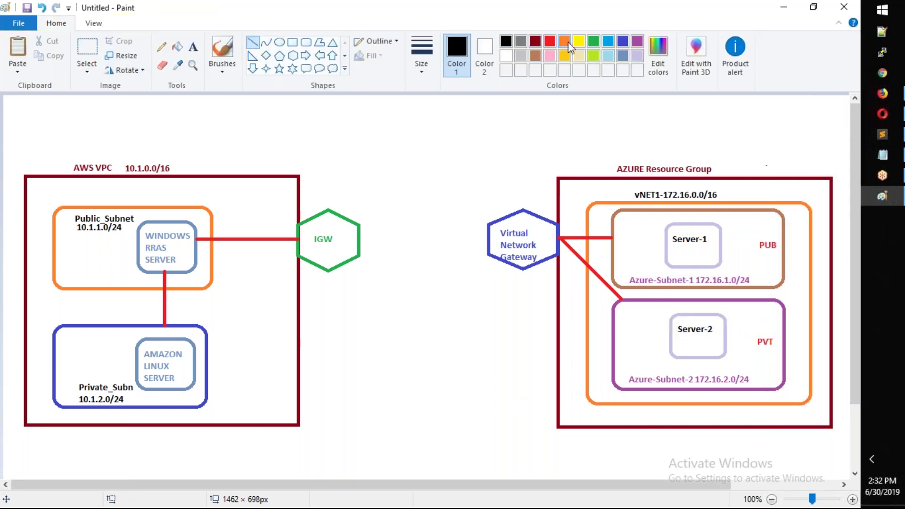
pyautogui.click(563, 42)
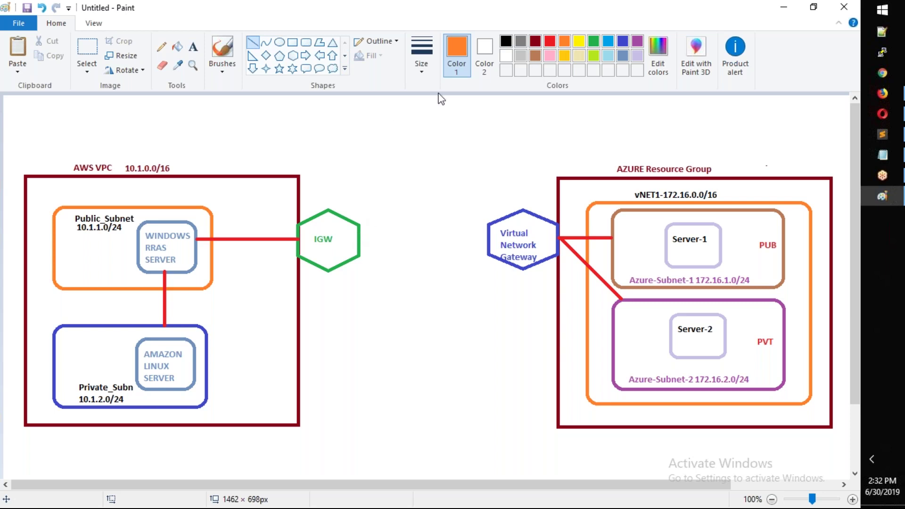
pyautogui.click(549, 41)
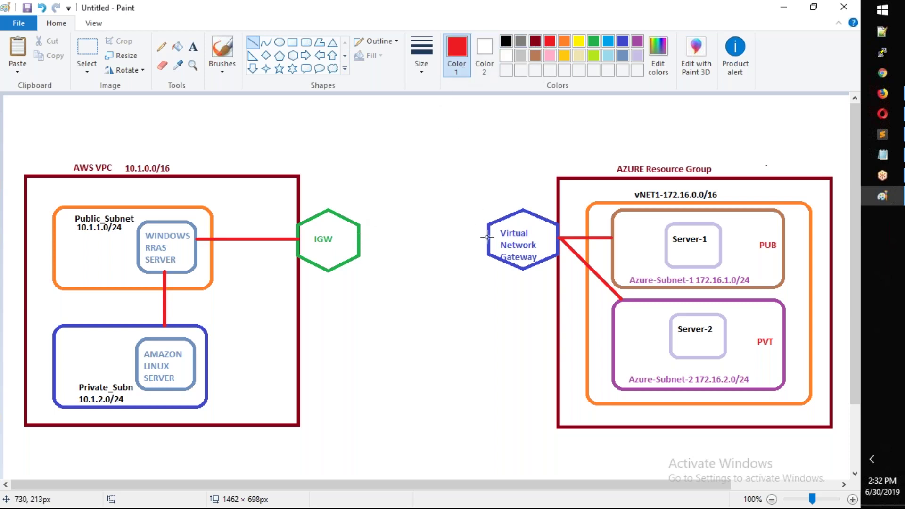
pyautogui.moveTo(489, 239); pyautogui.dragTo(360, 239)
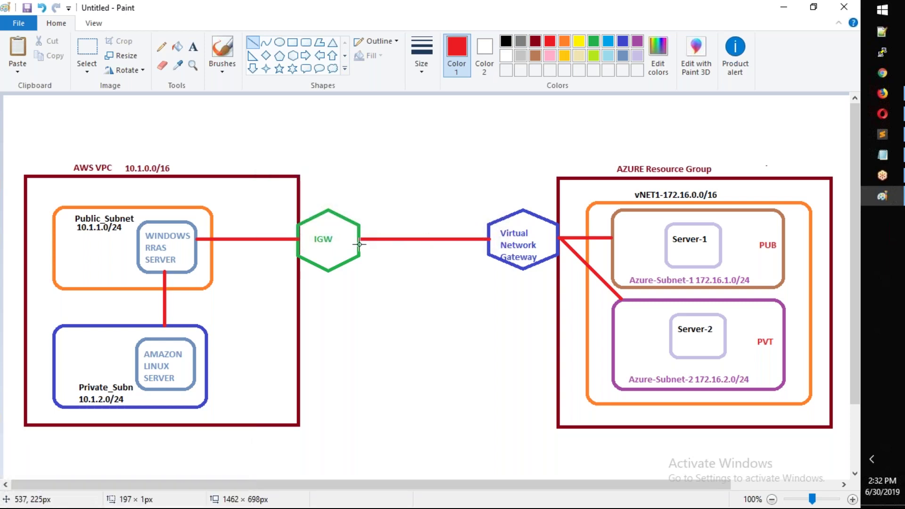
pyautogui.click(383, 296)
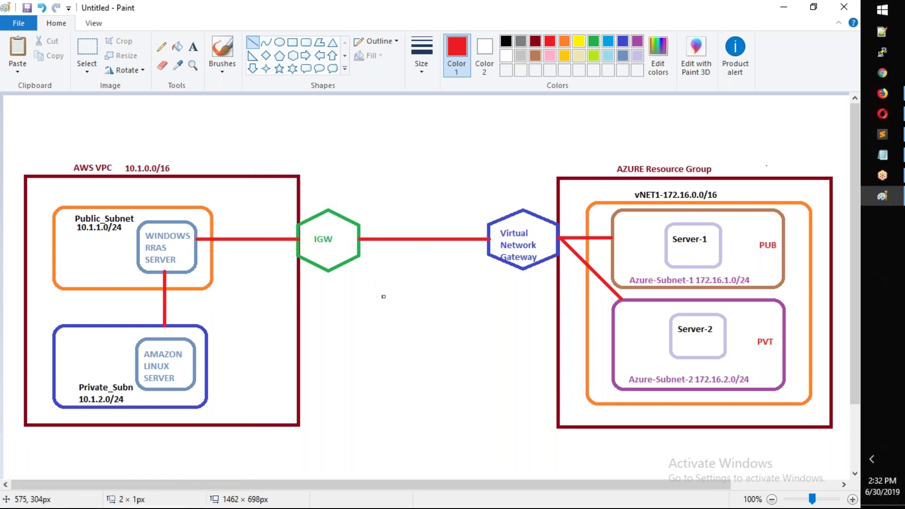